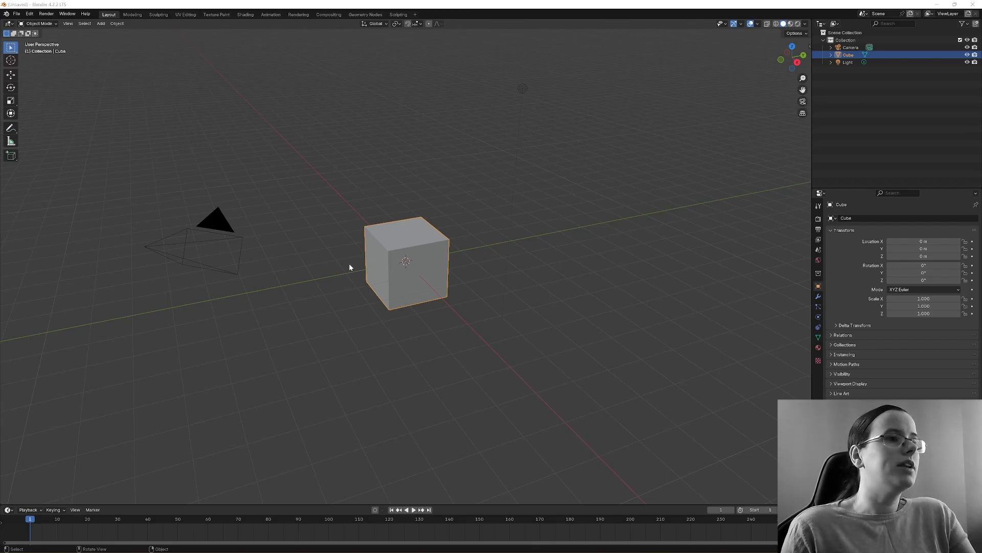
# Step: Add a mesh plane at the origin and scale it up uniformly to about 13.2 as a ground surface
pyautogui.click(101, 23)
pyautogui.moveTo(110, 32)
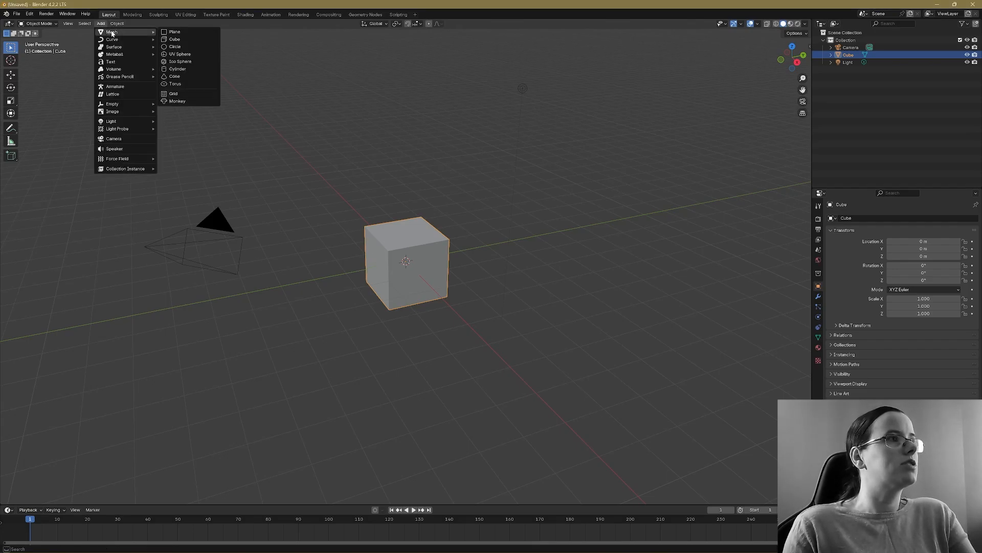
pyautogui.click(185, 32)
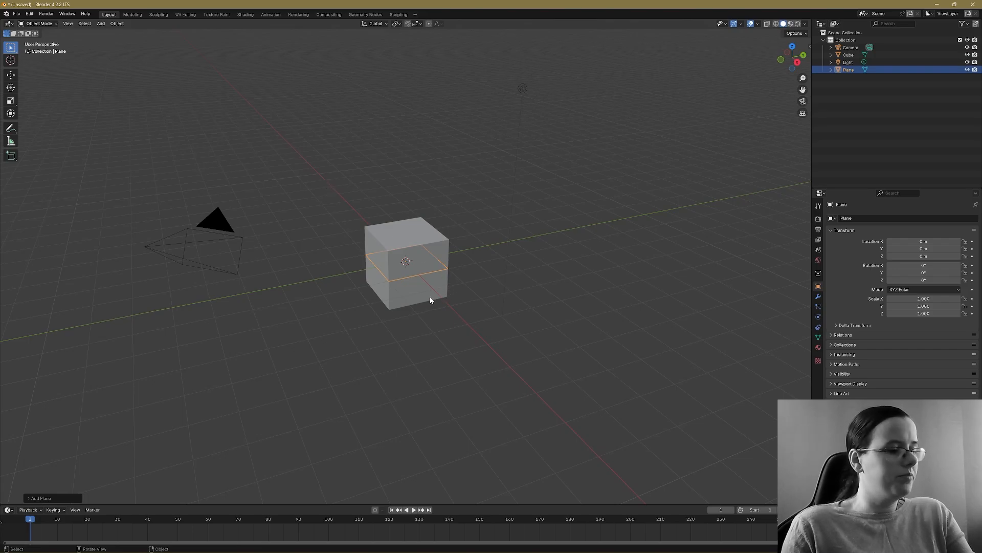
pyautogui.press('s')
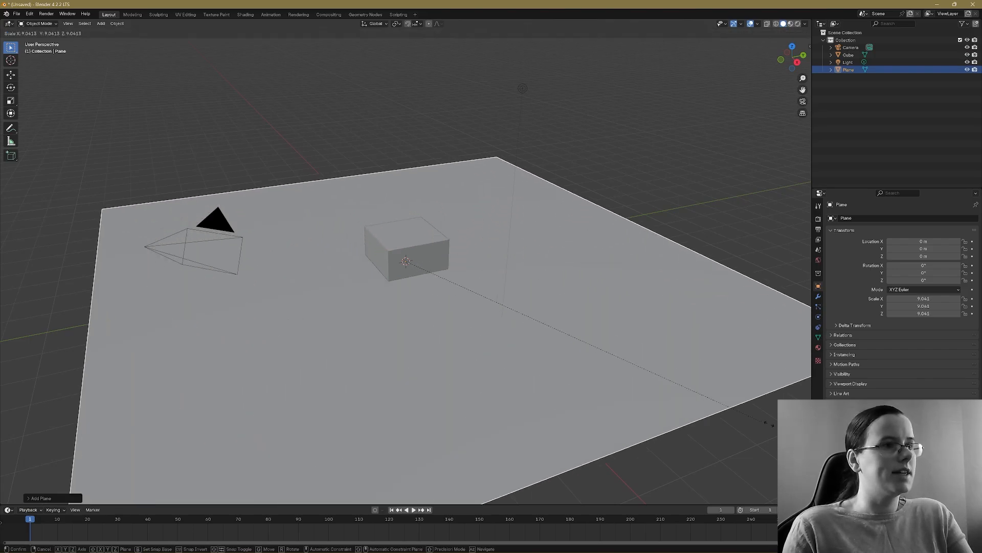
pyautogui.click(128, 467)
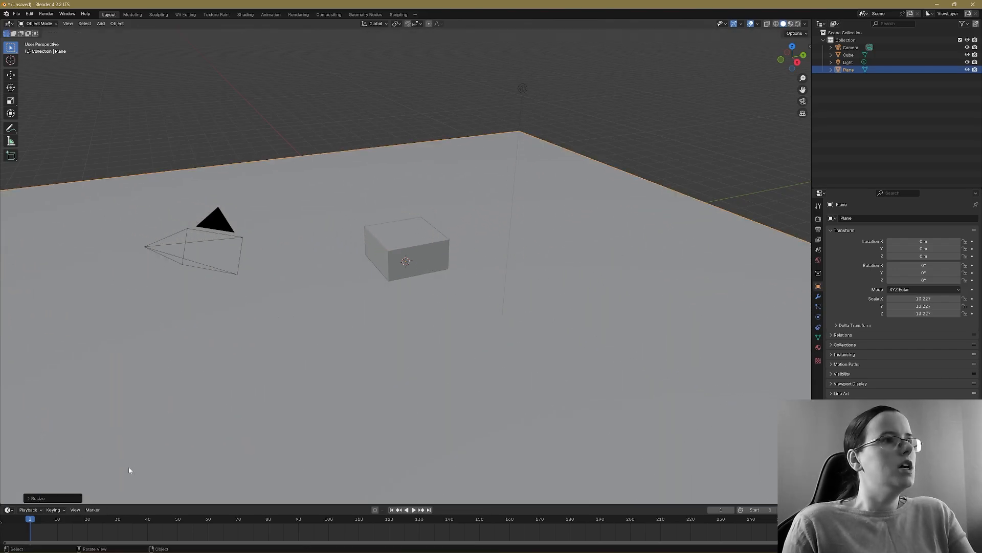
# Step: Raise the cube about 3 m along the Z axis so it floats above the plane
pyautogui.click(412, 260)
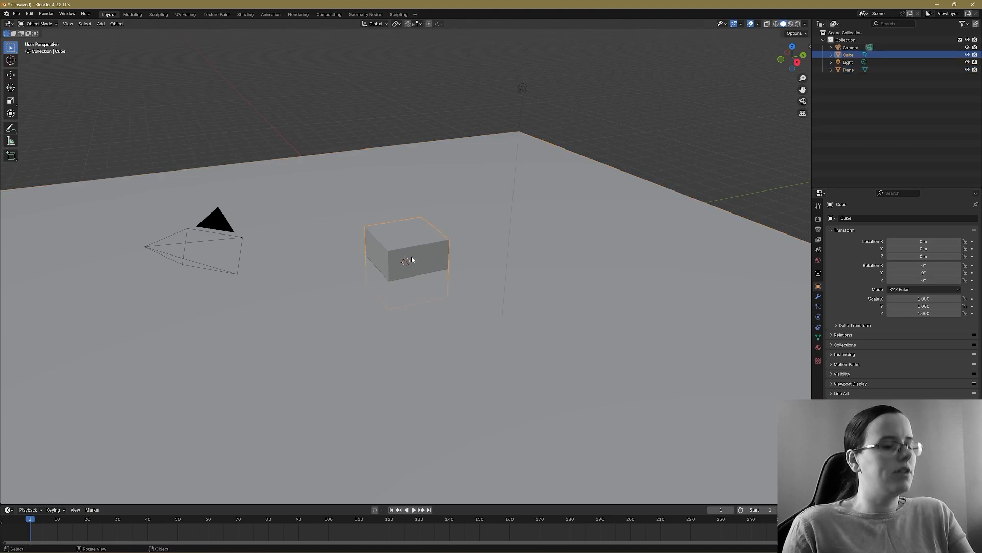
pyautogui.press('g')
pyautogui.press('z')
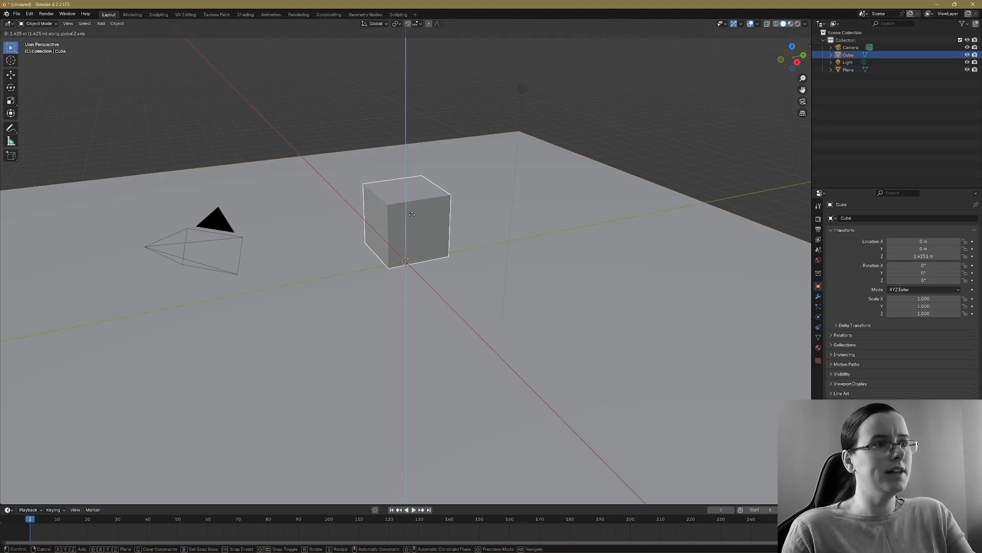
pyautogui.click(422, 160)
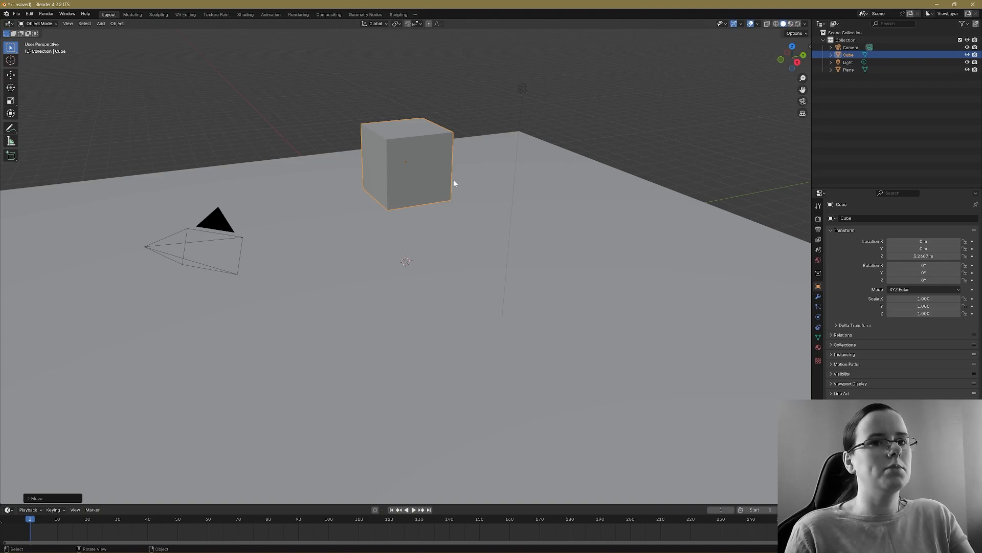
# Step: Set the scene's render engine to Cycles
pyautogui.click(818, 221)
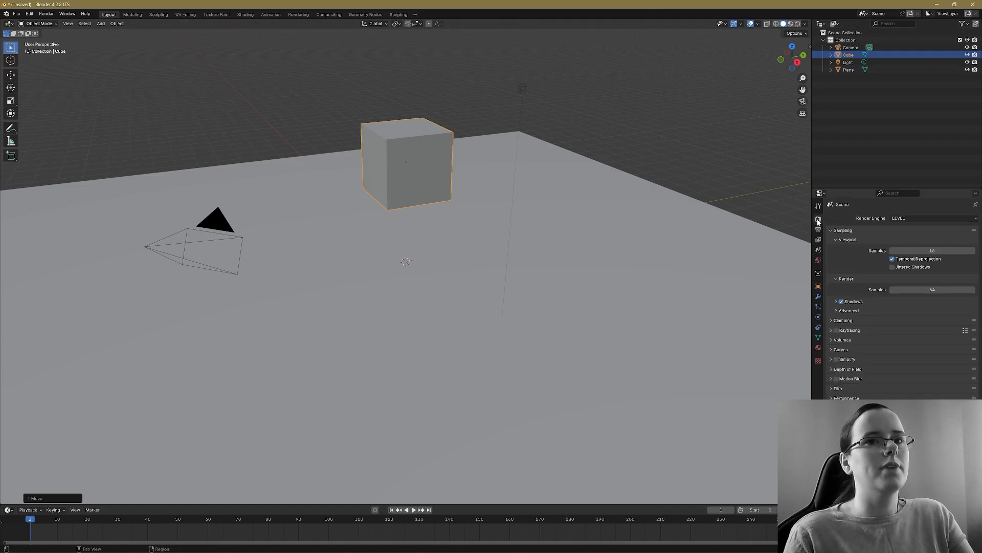
pyautogui.click(914, 219)
pyautogui.click(916, 243)
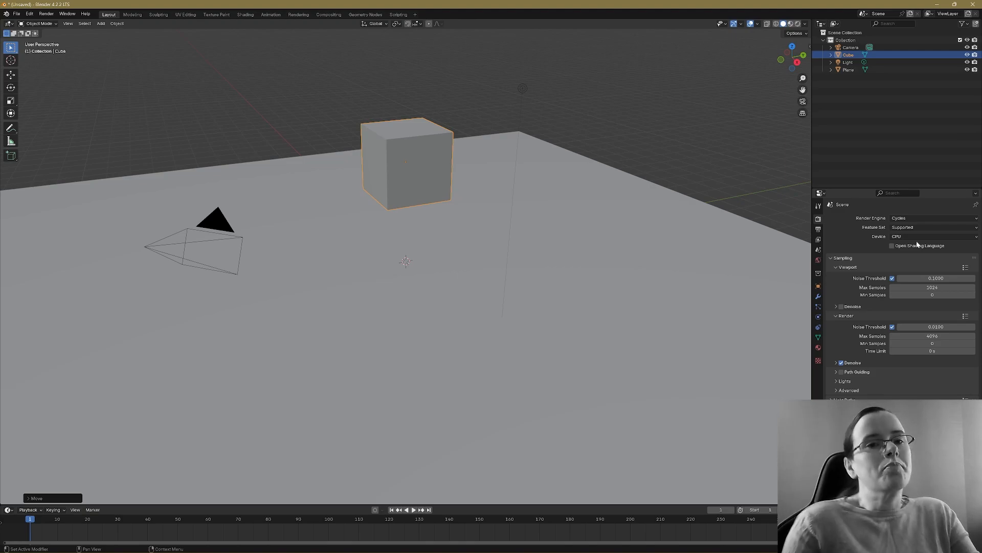
# Step: Try the Emission shader as the surface of the cube's material
pyautogui.click(819, 347)
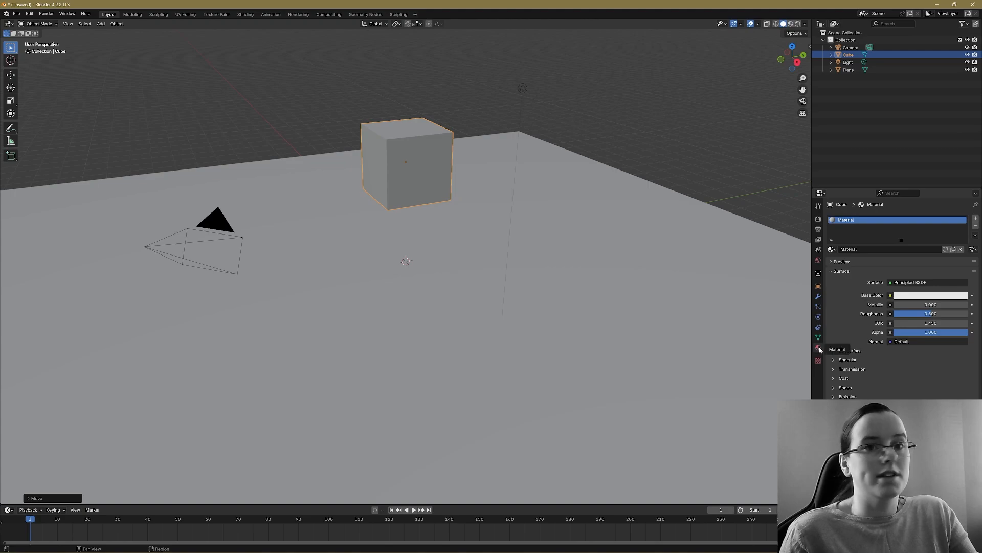
pyautogui.click(916, 282)
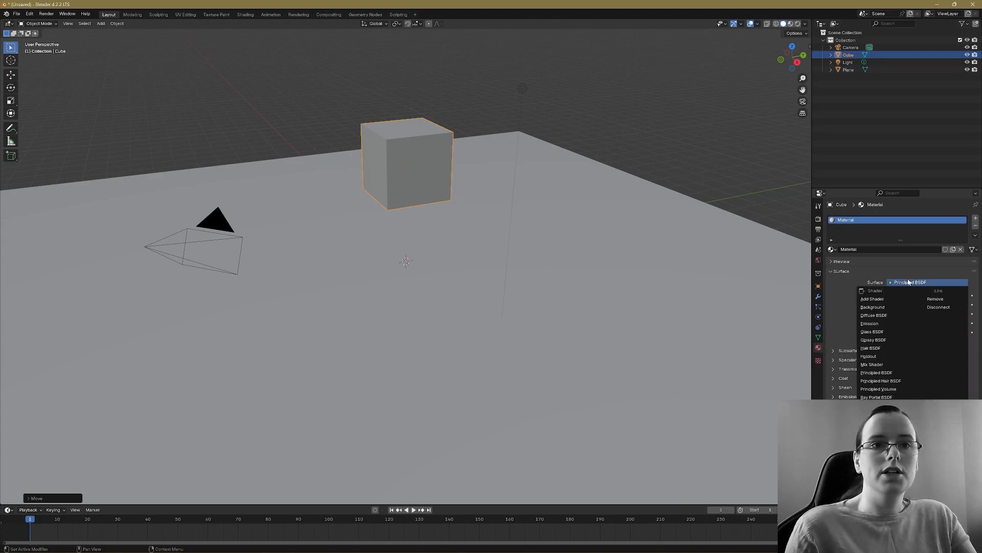
pyautogui.click(876, 323)
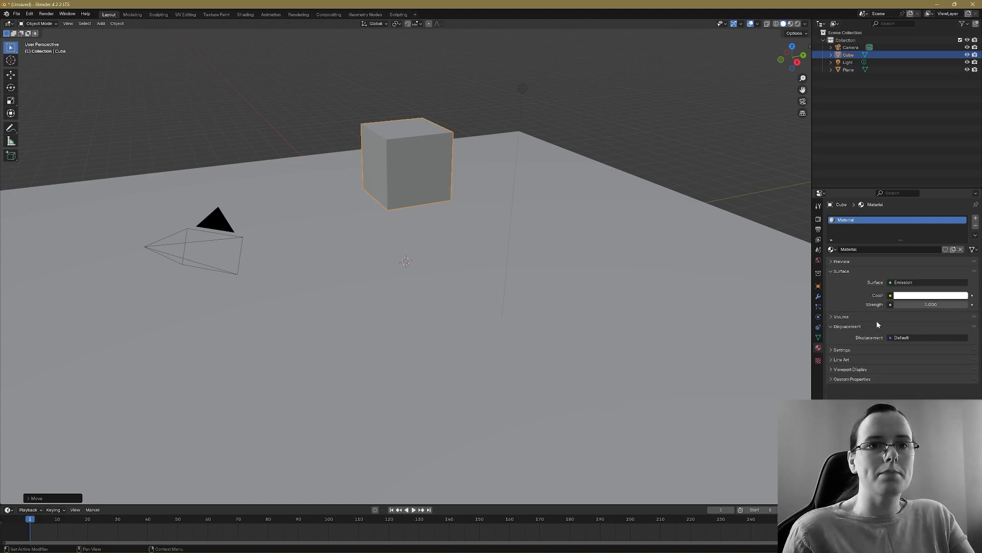
# Step: Switch the viewport to rendered shading and undo the cube's surface shader change
pyautogui.click(797, 24)
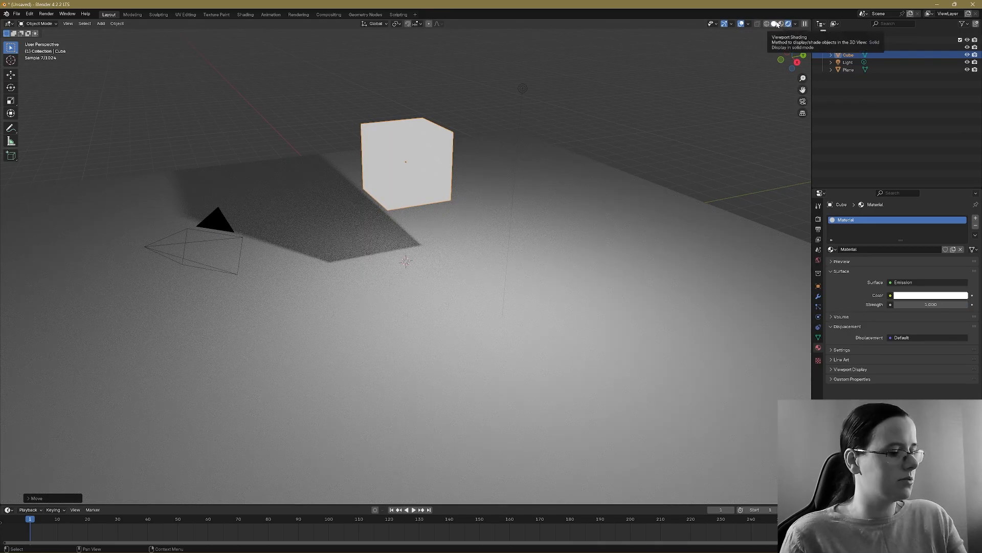
pyautogui.hotkey('ctrl', 'z')
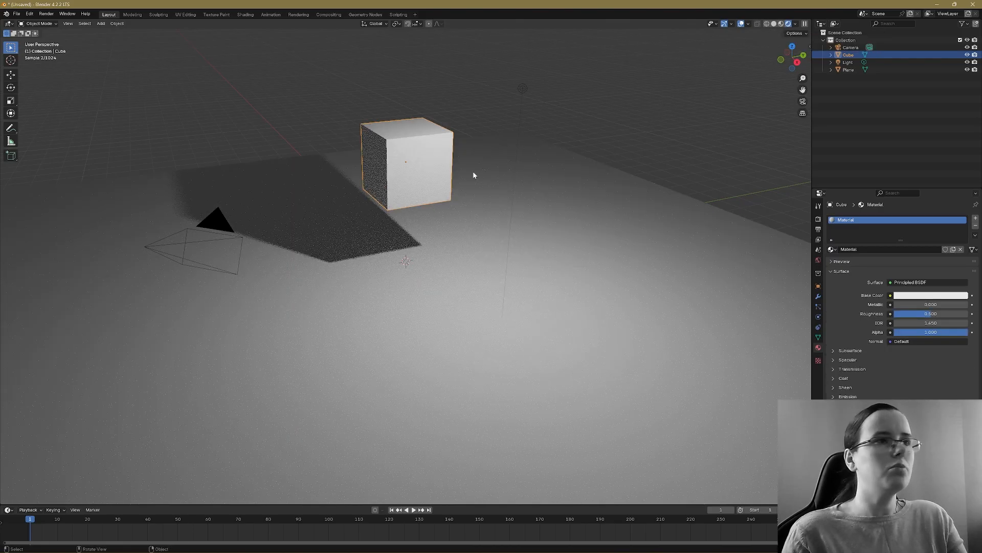
# Step: Delete the point light from the scene
pyautogui.moveTo(475, 170); pyautogui.dragTo(614, 117, button='middle')
pyautogui.click(642, 99)
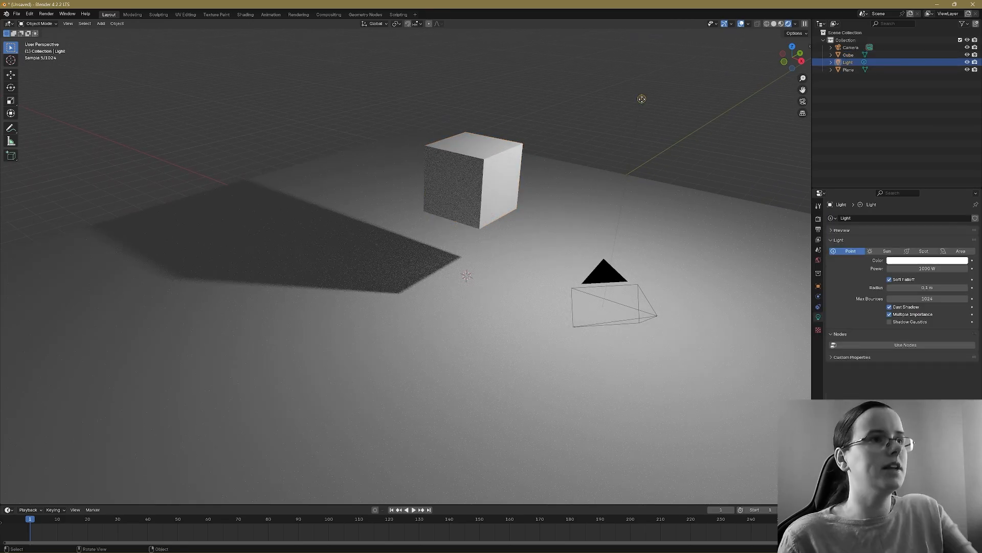
pyautogui.press('Delete')
pyautogui.moveTo(672, 174); pyautogui.dragTo(614, 170, button='middle')
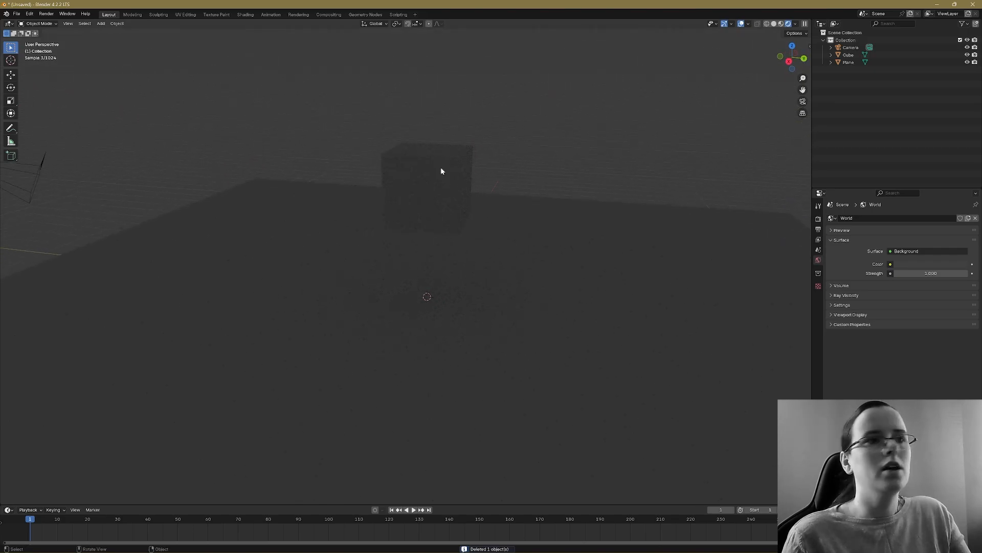
# Step: Give the cube's material an Emission surface and raise the emission strength to over 140
pyautogui.click(433, 152)
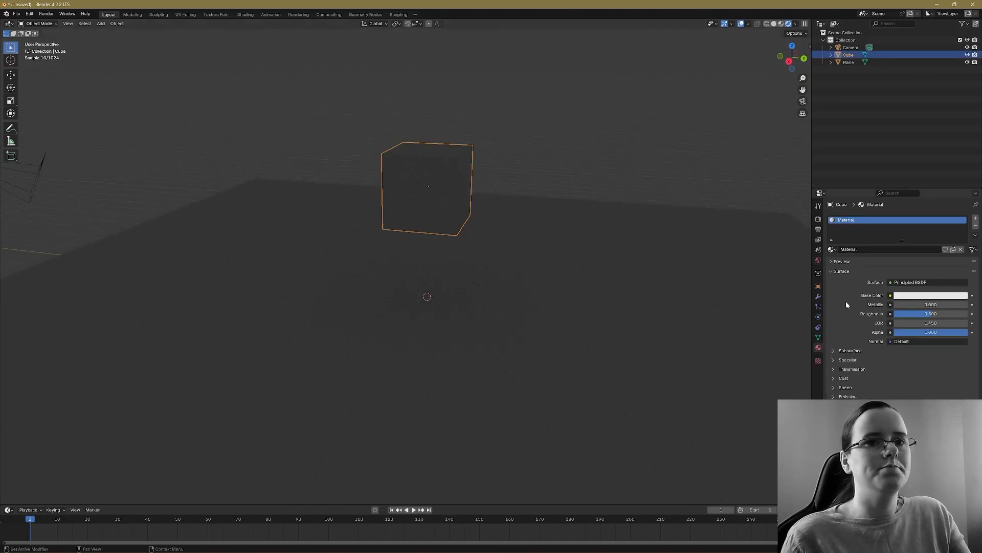
pyautogui.click(913, 283)
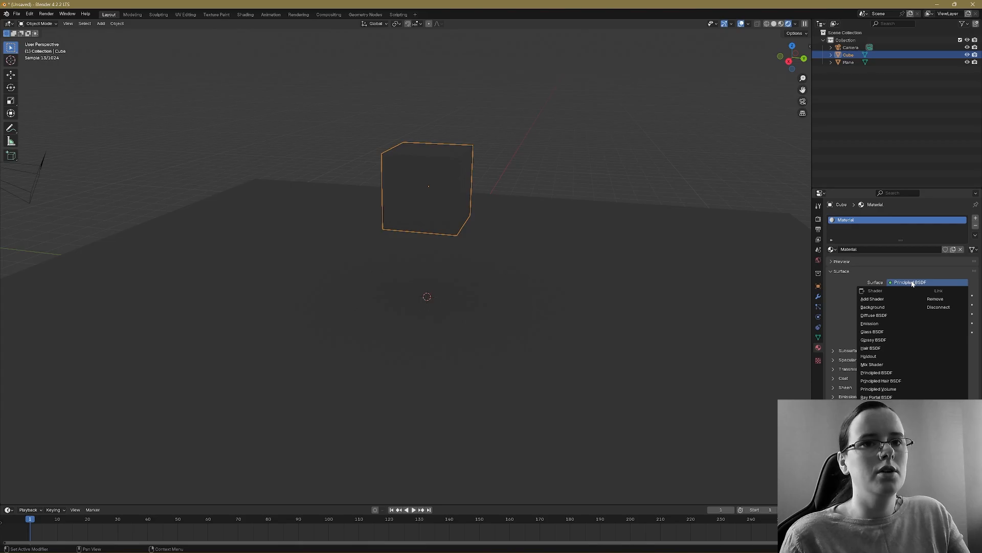
pyautogui.click(889, 324)
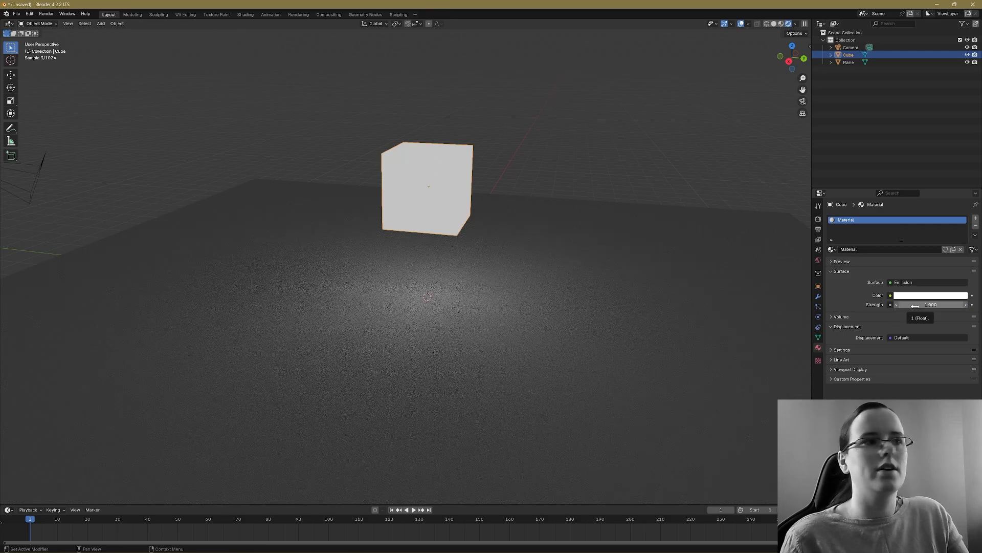
pyautogui.moveTo(915, 305); pyautogui.dragTo(964, 305)
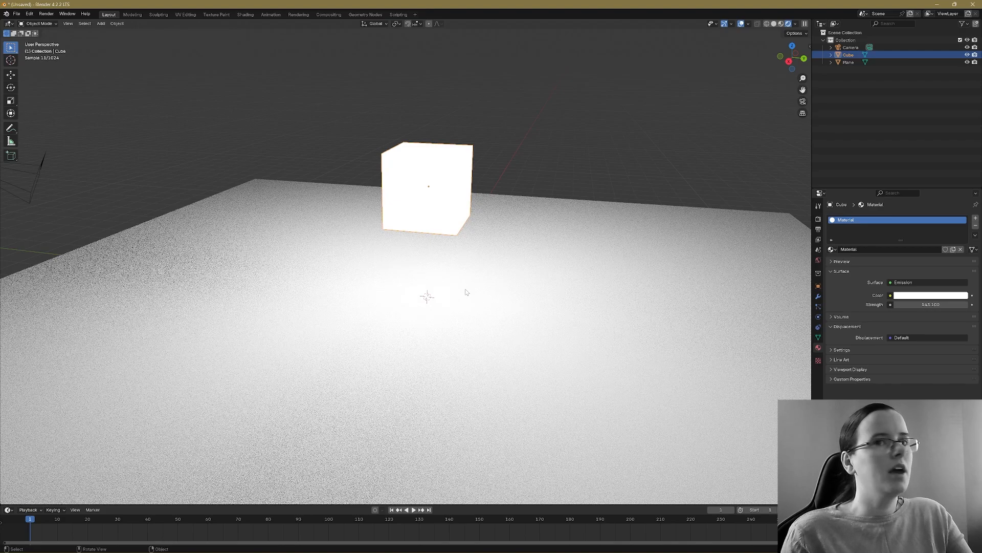
# Step: Make the cube's emission colour pure red and vary its strength, down to 2.4 and up to about 750
pyautogui.click(903, 297)
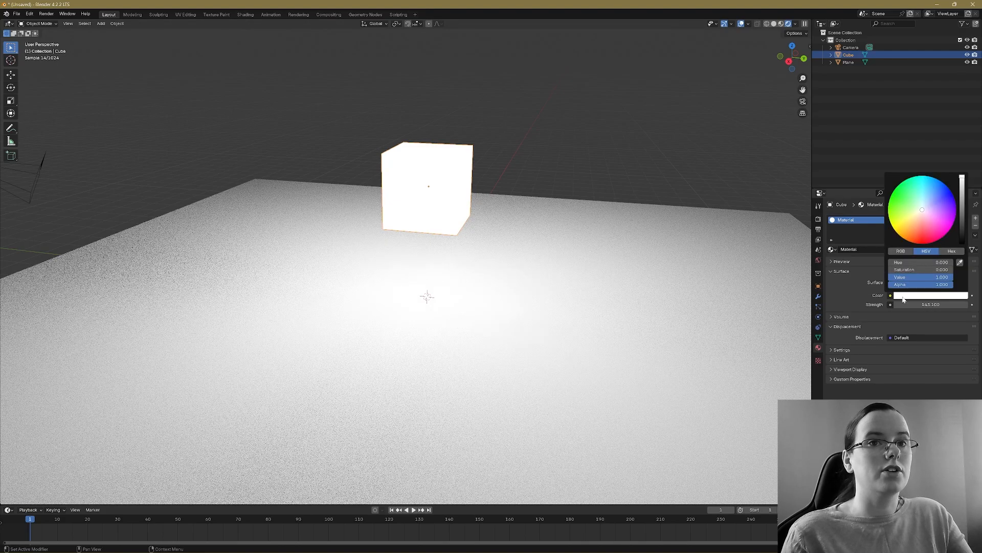
pyautogui.click(922, 246)
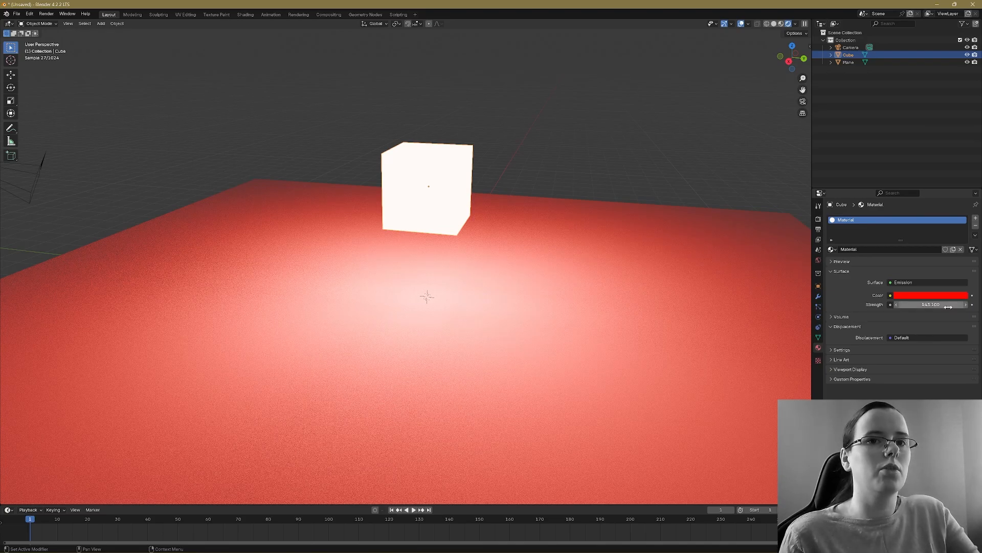
pyautogui.moveTo(948, 307); pyautogui.dragTo(892, 306)
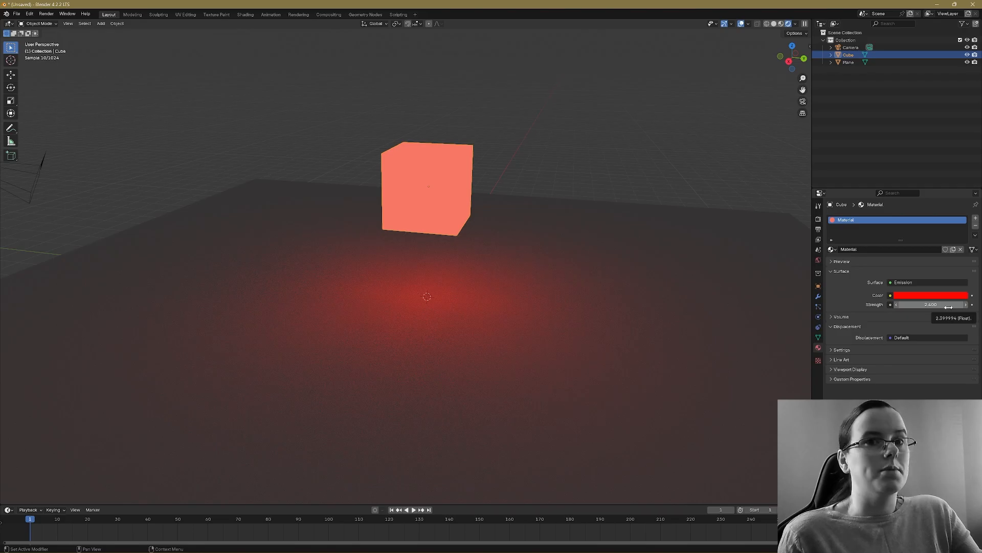
pyautogui.moveTo(948, 306); pyautogui.dragTo(980, 307)
pyautogui.moveTo(911, 305); pyautogui.dragTo(933, 304)
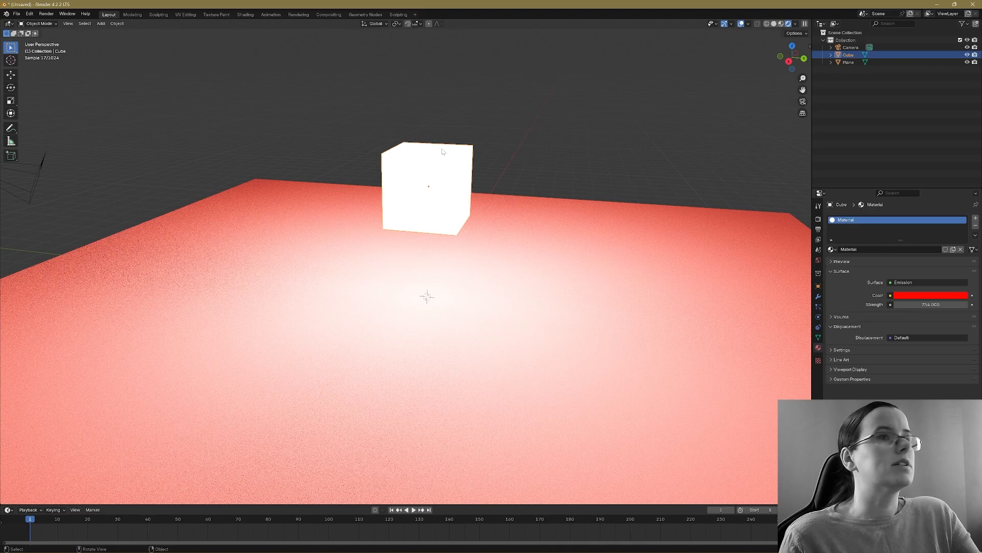
# Step: Delete the cube and, in solid viewport shading, add a text object at the origin
pyautogui.press('Delete')
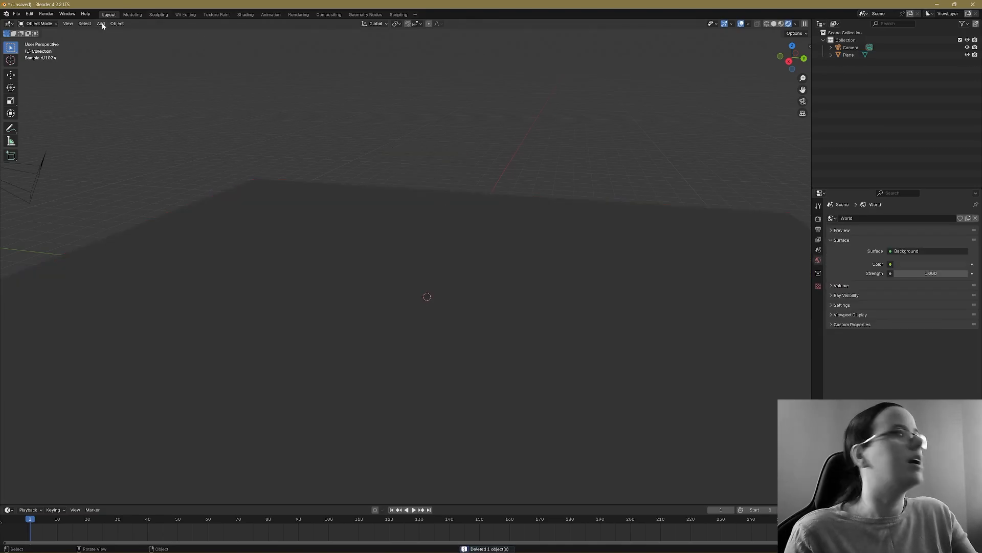
pyautogui.click(775, 24)
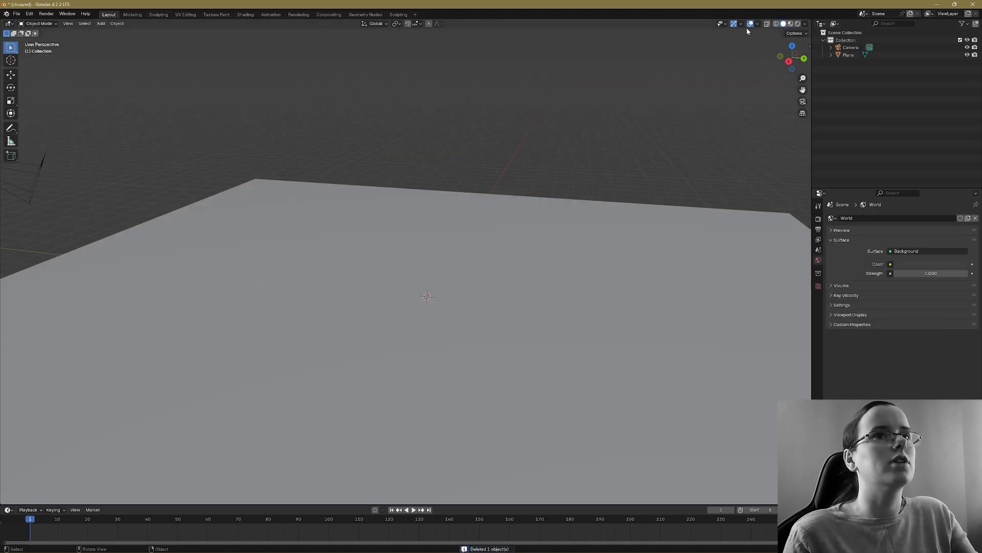
pyautogui.click(100, 24)
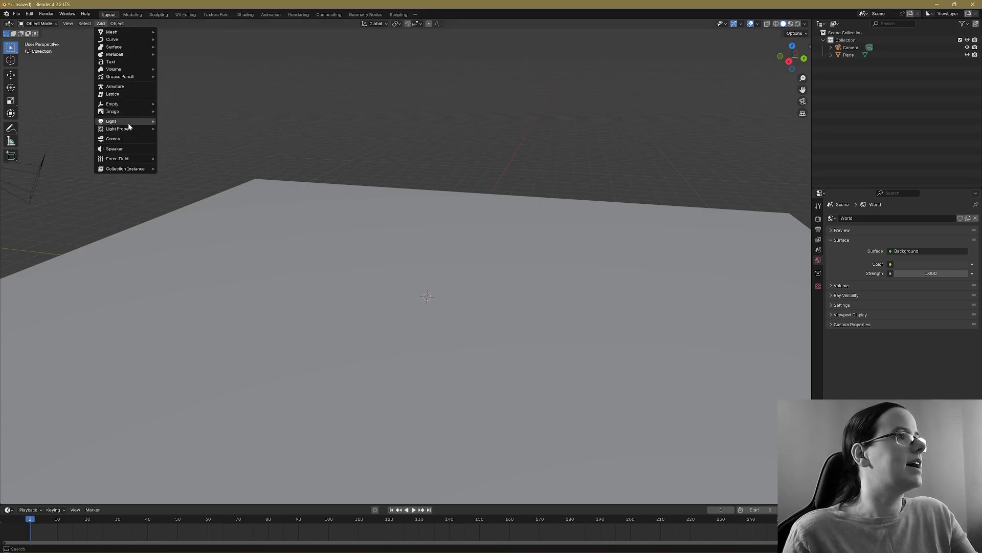
pyautogui.click(111, 62)
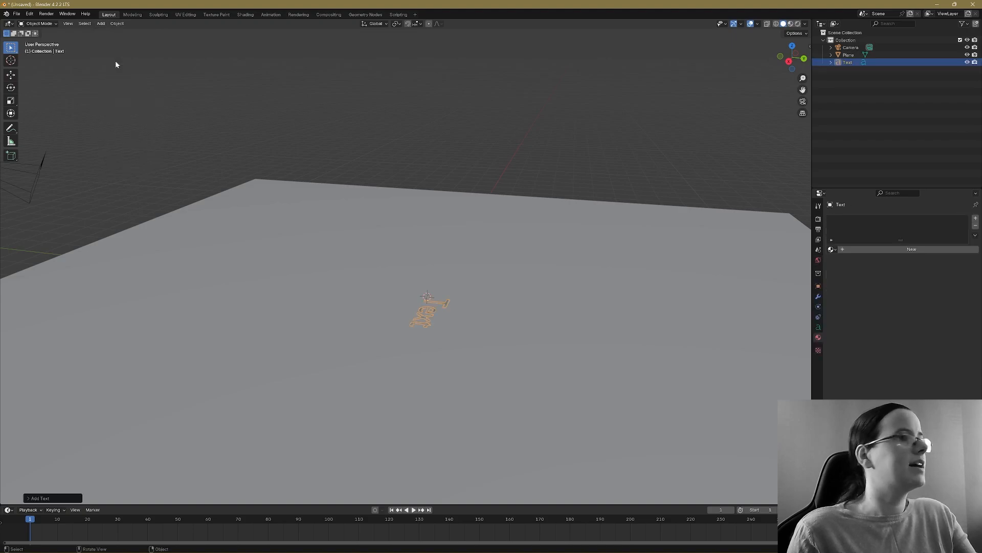
# Step: Delete the large plane that overlaps the text object
pyautogui.moveTo(421, 353); pyautogui.dragTo(494, 425, button='middle')
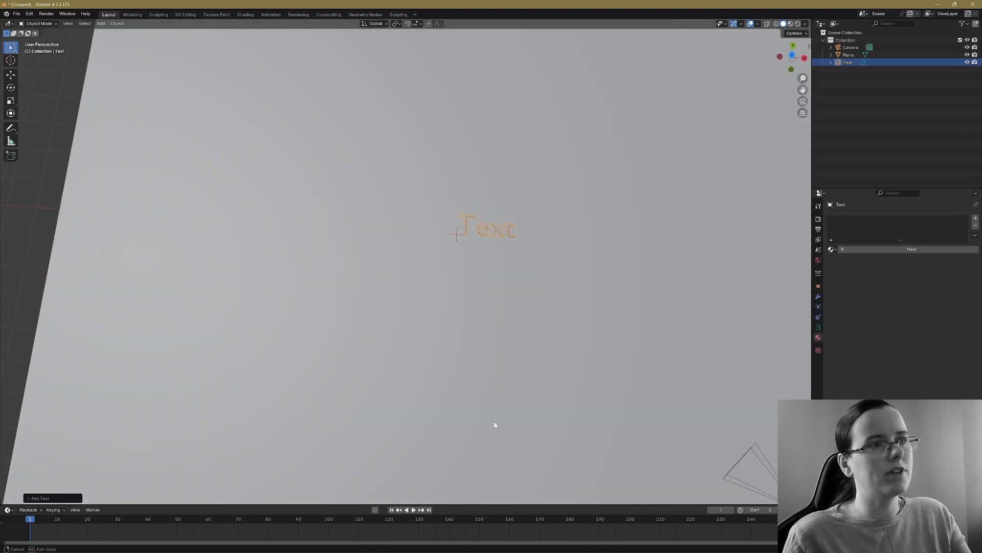
pyautogui.scroll(5, 550, 232)
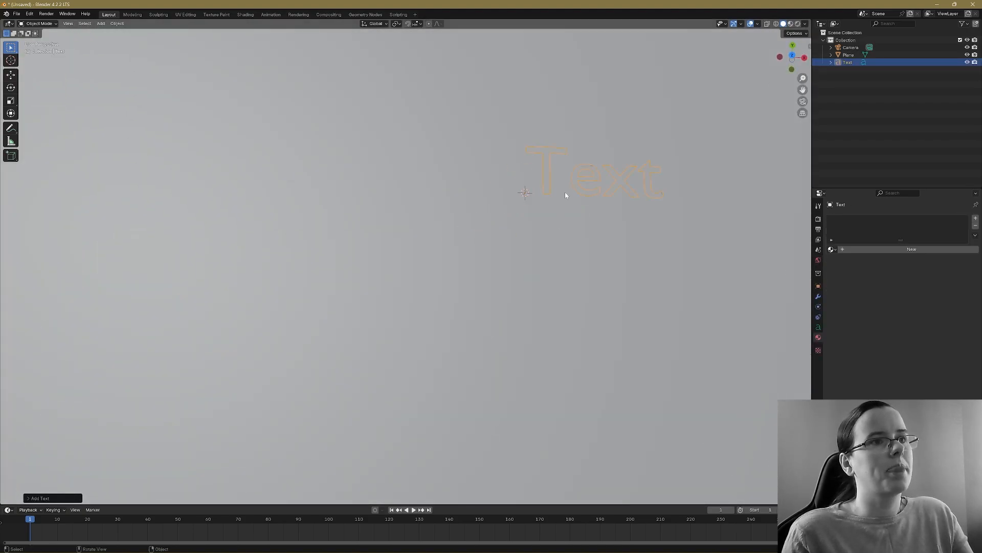
pyautogui.keyDown('shift'); pyautogui.moveTo(572, 137); pyautogui.dragTo(317, 227, button='middle'); pyautogui.keyUp('shift')
pyautogui.scroll(2, 385, 269)
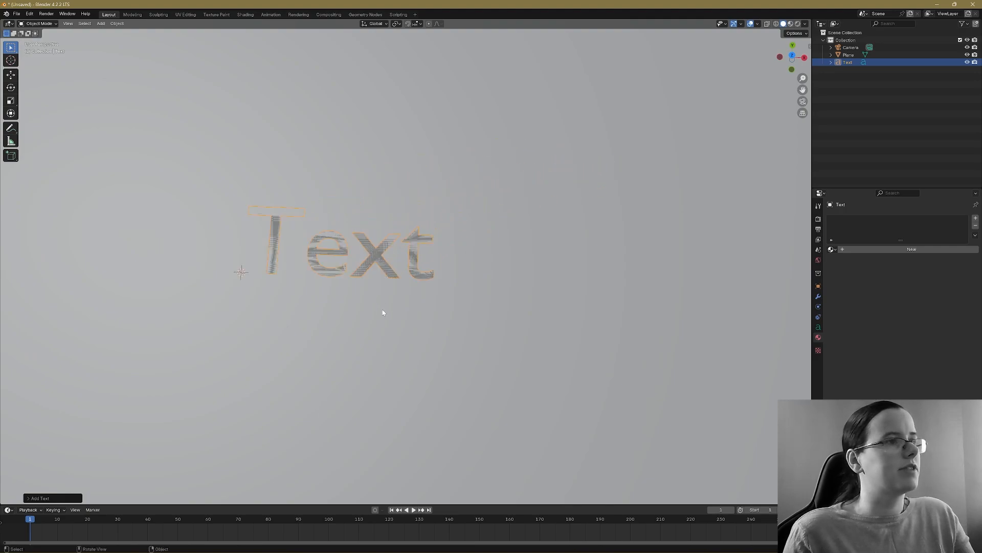
pyautogui.moveTo(381, 309); pyautogui.dragTo(433, 327, button='middle')
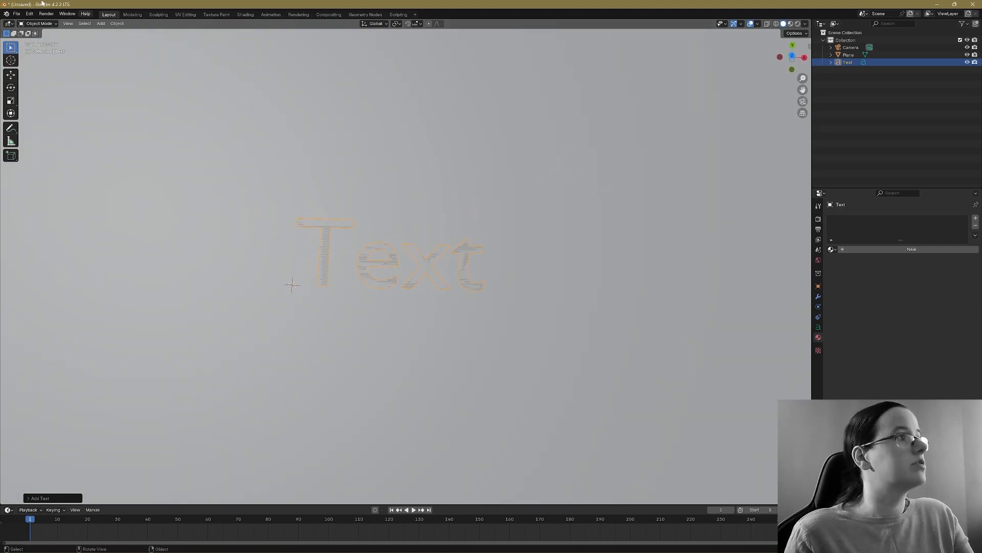
pyautogui.click(643, 256)
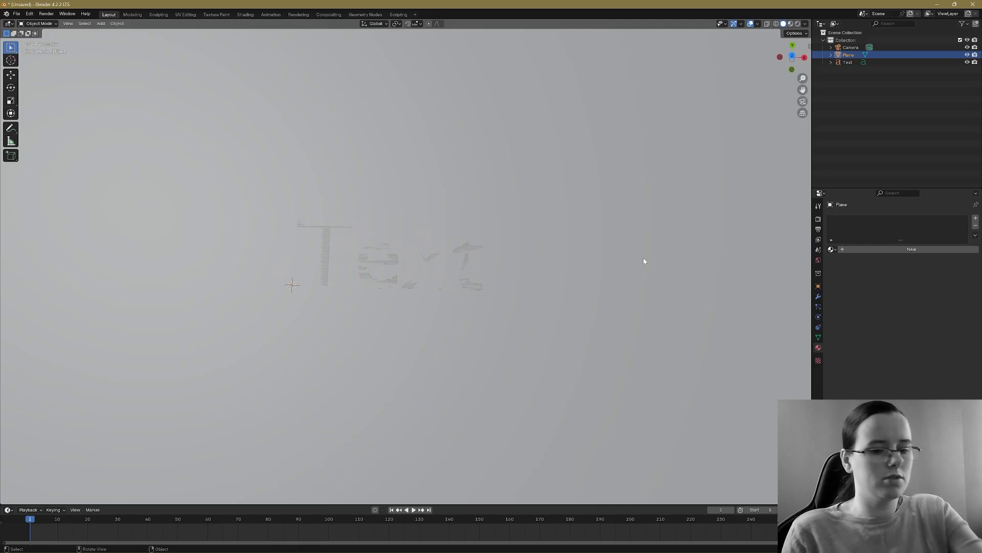
pyautogui.press('Delete')
# Step: Replace the text object's wording with a first name followed by "is the best", and return to Object Mode
pyautogui.click(415, 258)
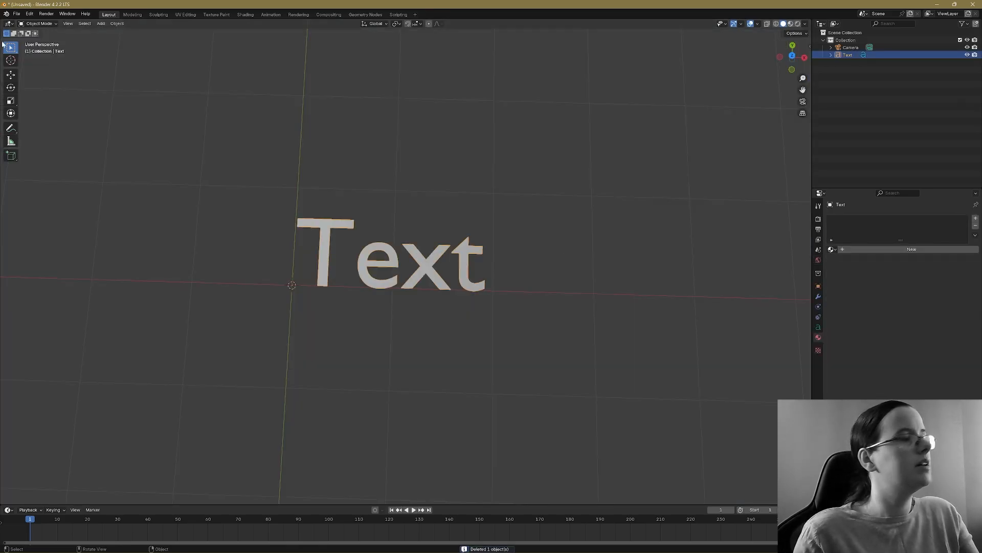
pyautogui.click(38, 23)
pyautogui.click(46, 39)
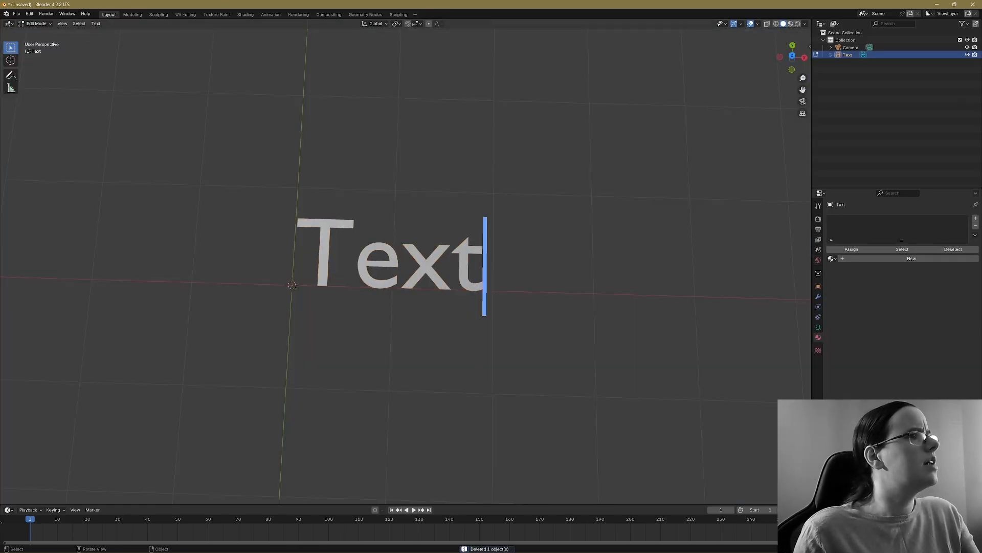
pyautogui.press('BackSpace')
pyautogui.press('BackSpace')
pyautogui.press('BackSpace')
pyautogui.press('BackSpace')
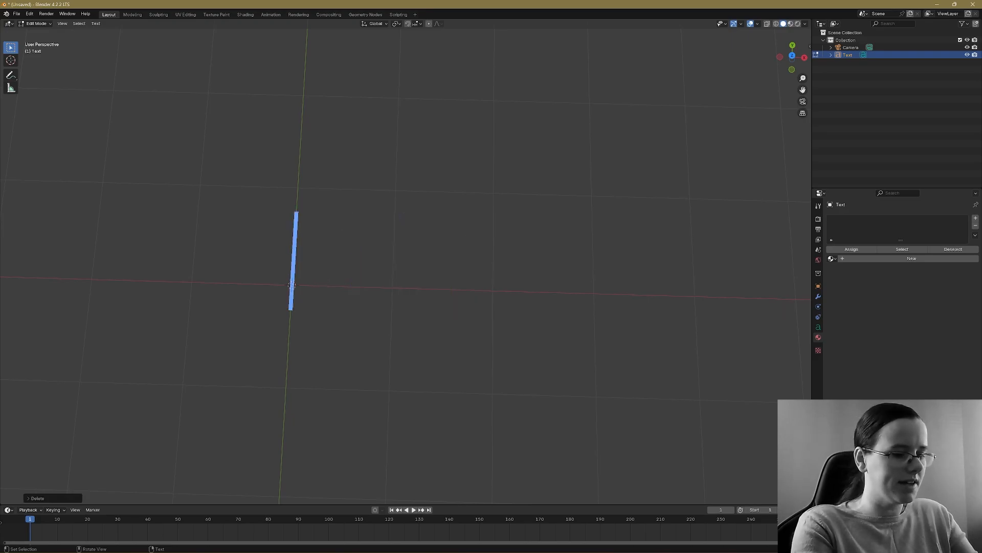
pyautogui.write('Beck')
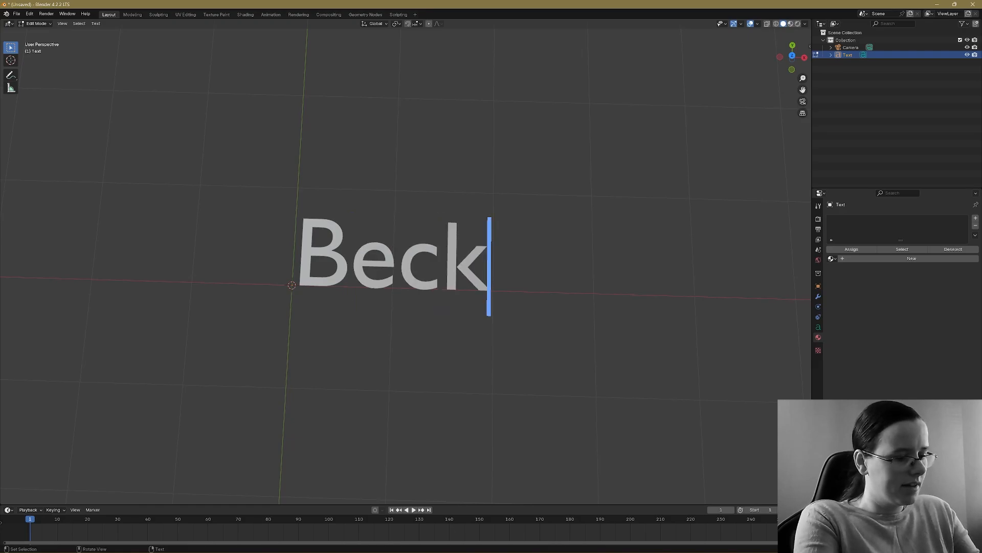
pyautogui.write('y is the ')
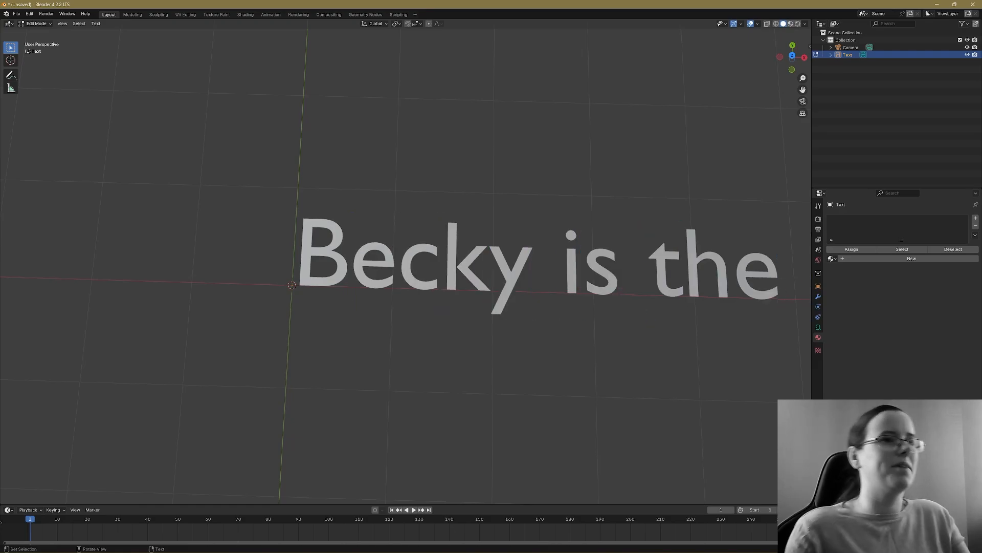
pyautogui.write('best')
pyautogui.scroll(-3, 404, 266)
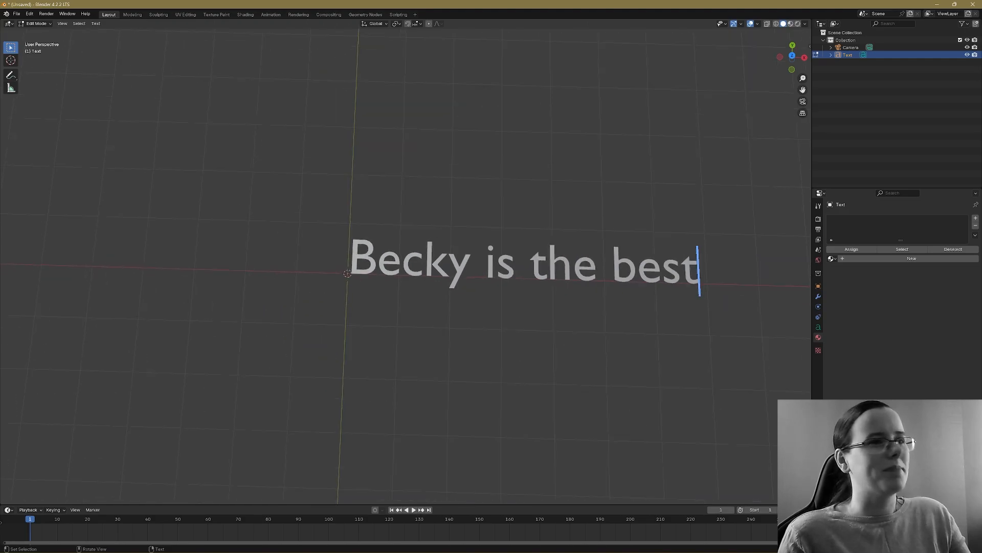
pyautogui.click(36, 24)
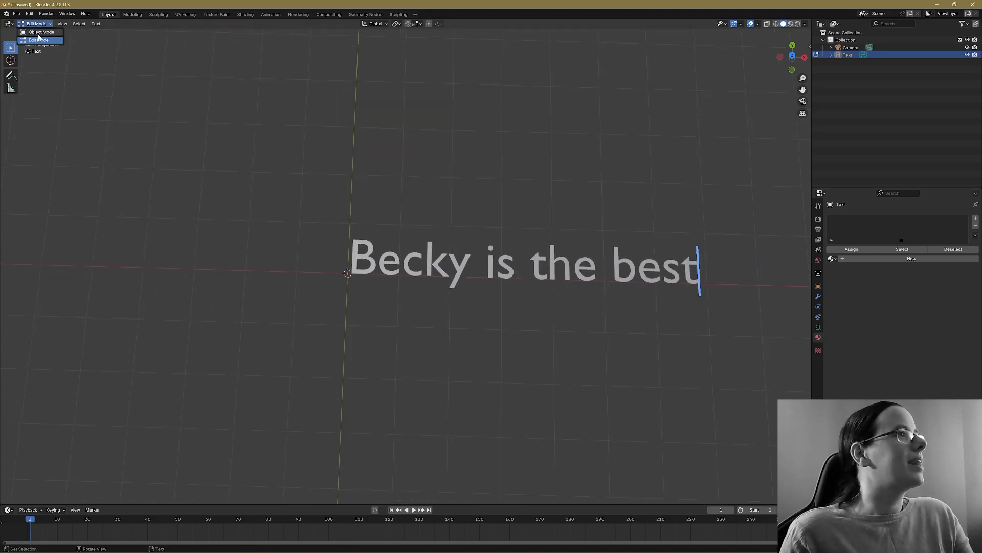
pyautogui.click(38, 32)
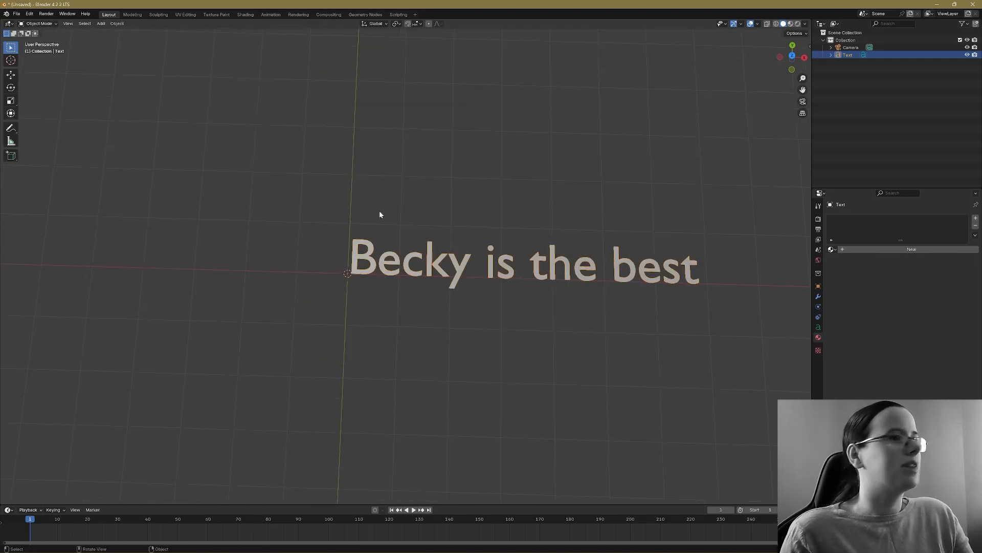
# Step: Change the text object's regular font to Alex Brush Regular
pyautogui.click(819, 328)
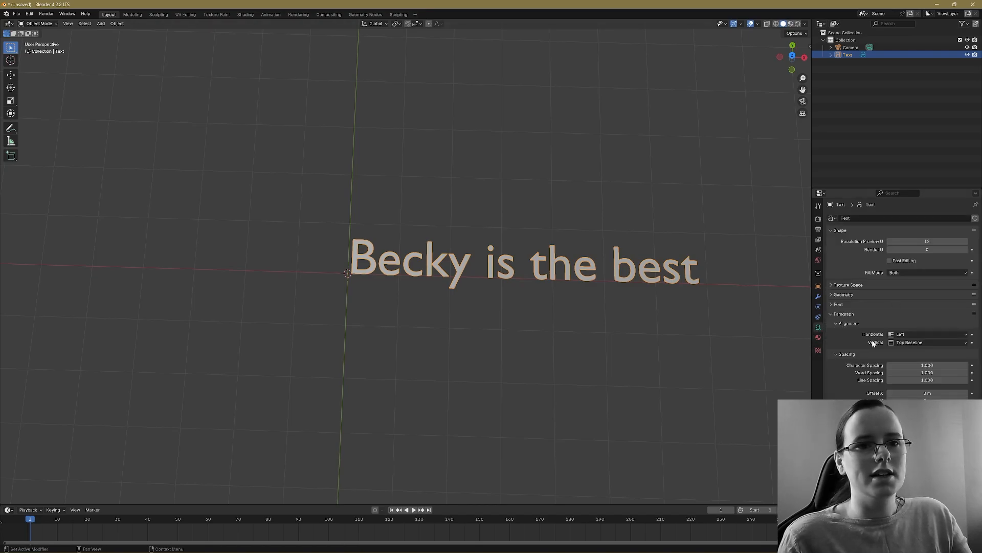
pyautogui.click(835, 306)
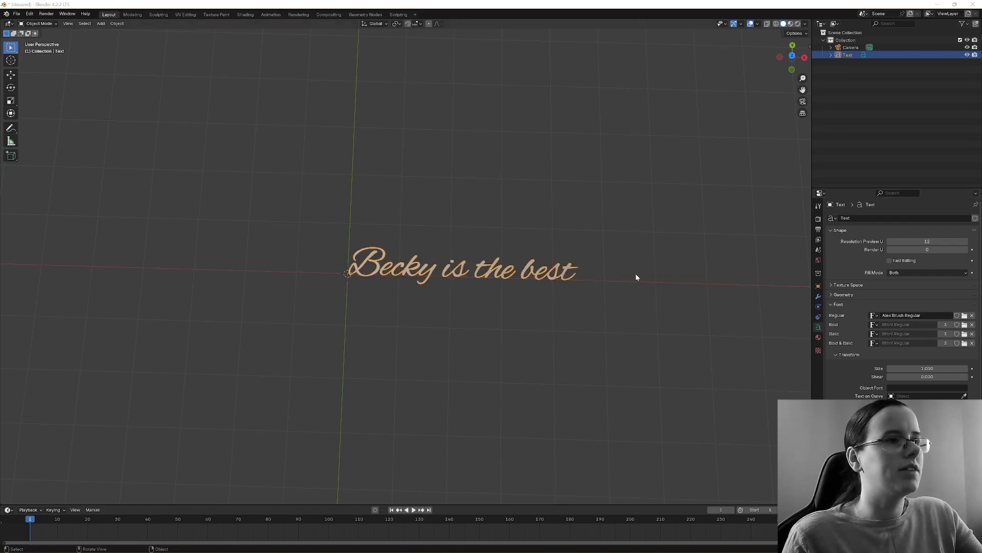
pyautogui.scroll(4, 477, 278)
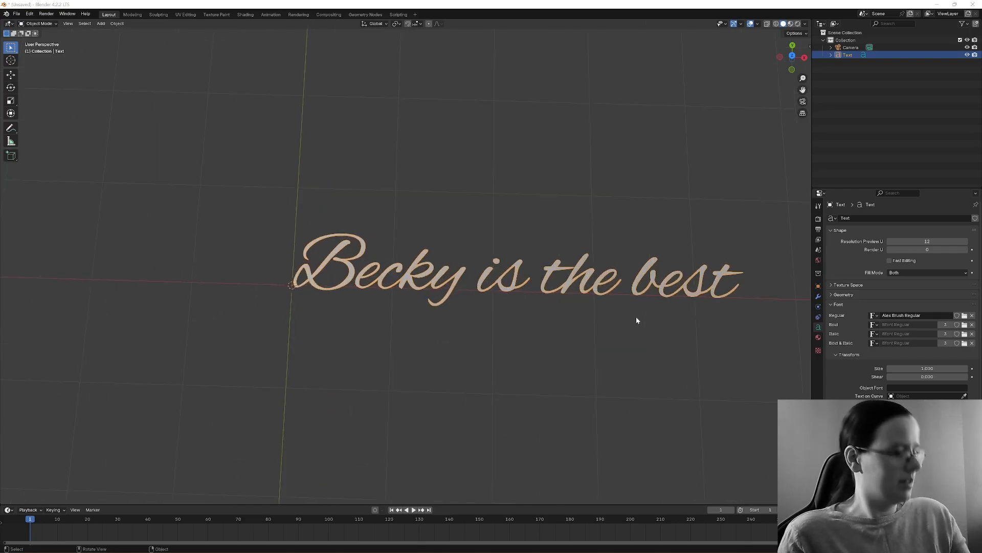
pyautogui.keyDown('shift'); pyautogui.moveTo(651, 285); pyautogui.dragTo(554, 296, button='middle'); pyautogui.keyUp('shift')
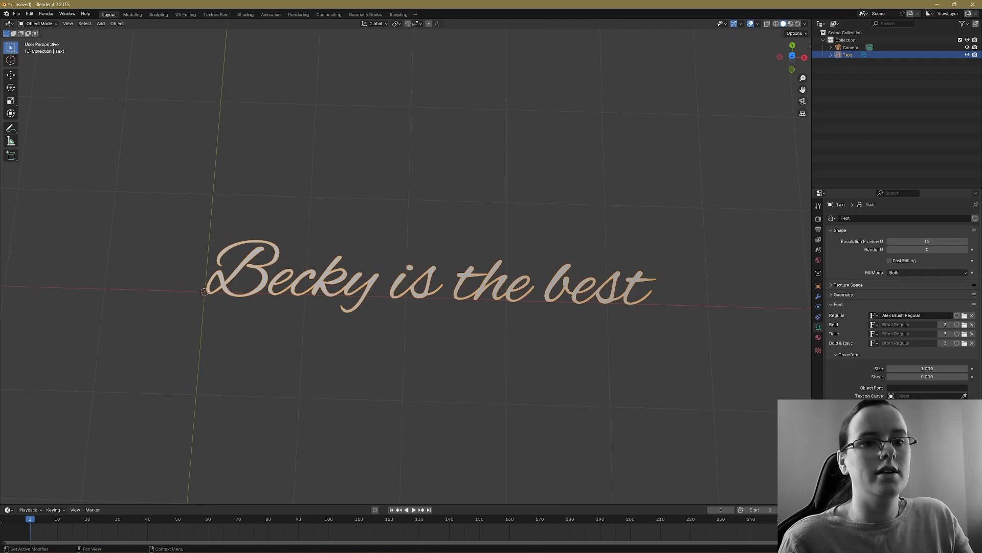
# Step: Try a geometry offset of 0.01 m on the text and set it back to 0 m
pyautogui.scroll(-1, 902, 302)
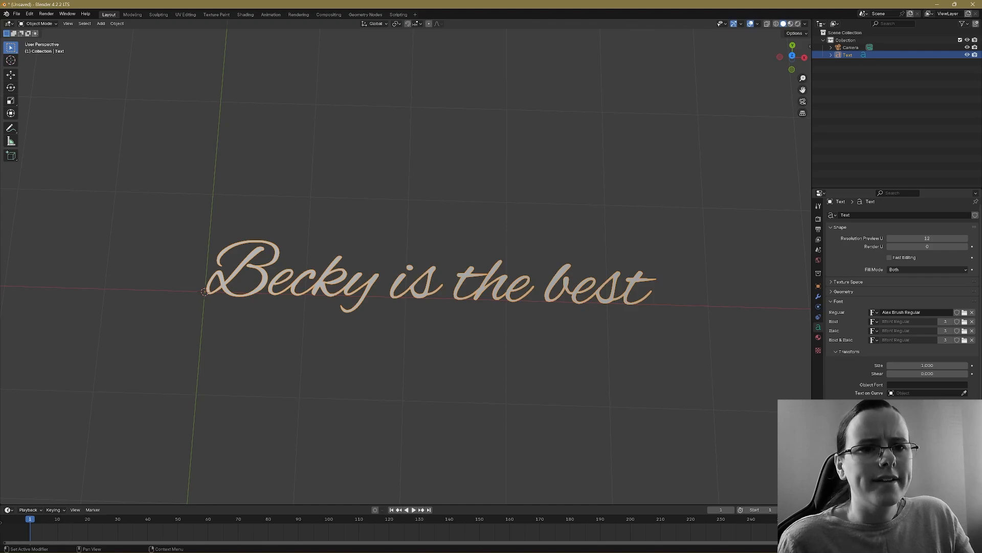
pyautogui.click(842, 282)
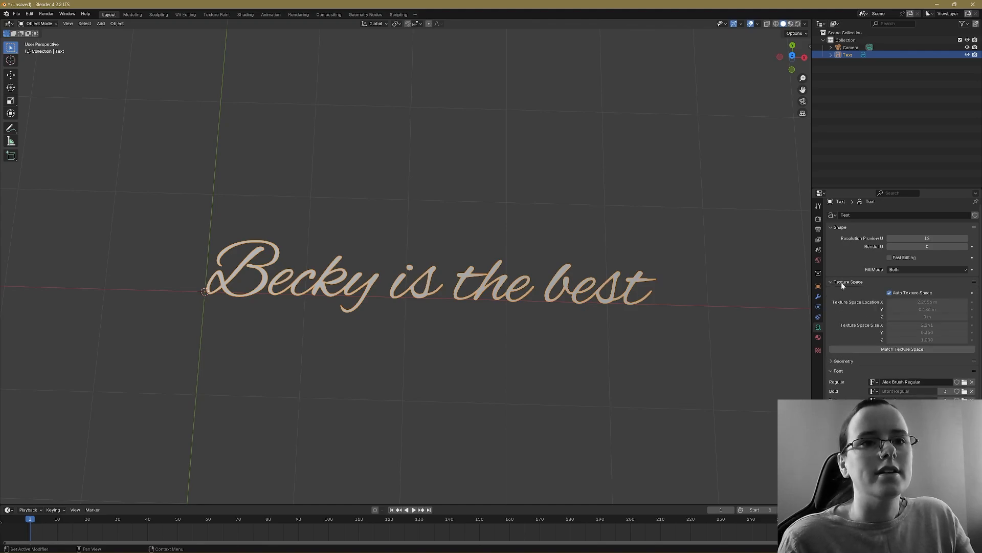
pyautogui.click(844, 362)
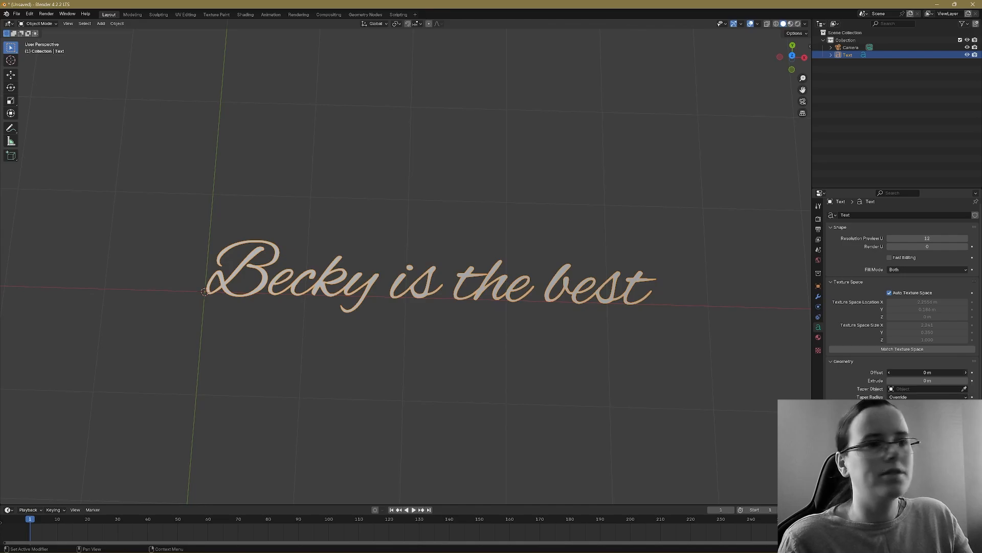
pyautogui.click(966, 373)
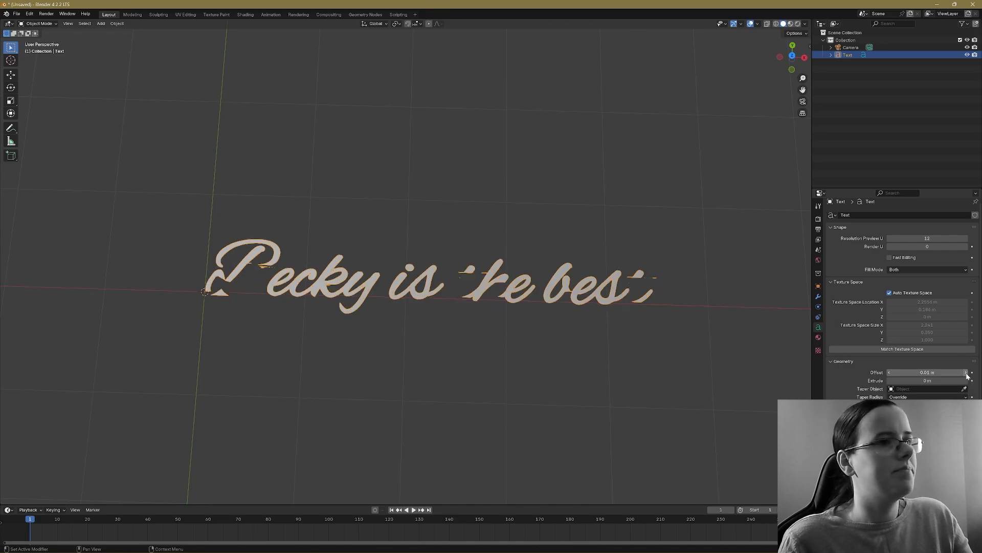
pyautogui.click(891, 373)
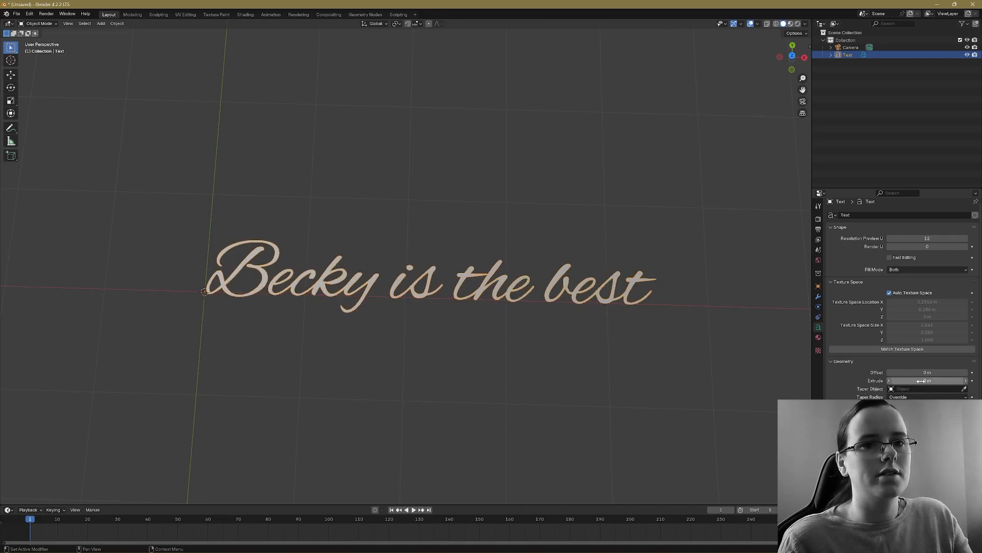
# Step: Set the text geometry's extrude depth to 0.09 m
pyautogui.click(966, 380)
pyautogui.click(966, 381)
pyautogui.click(966, 380)
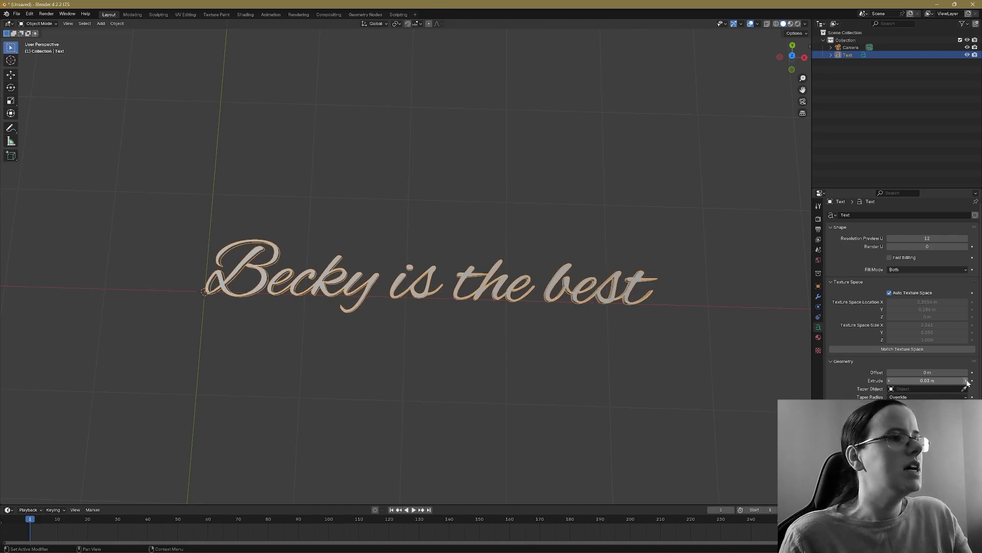
pyautogui.click(966, 380)
pyautogui.click(966, 381)
pyautogui.click(966, 380)
pyautogui.click(966, 380)
pyautogui.click(966, 381)
pyautogui.click(966, 380)
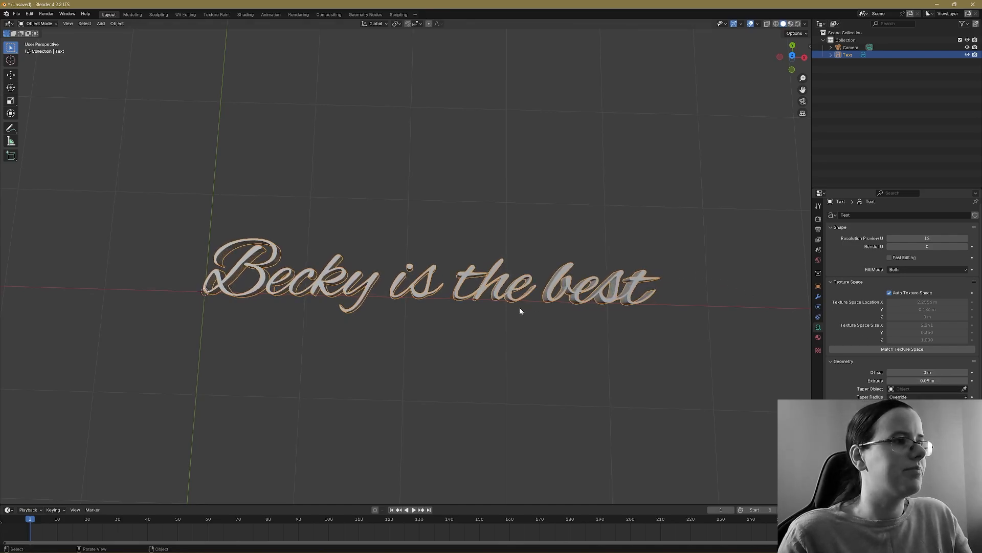
# Step: Rotate the extruded text 90 degrees about the global X axis so it stands upright
pyautogui.moveTo(520, 307)
pyautogui.mouseDown(button='middle')
pyautogui.moveTo(508, 304)
pyautogui.moveTo(508, 204)
pyautogui.moveTo(501, 321)
pyautogui.moveTo(502, 309)
pyautogui.mouseUp(button='middle')
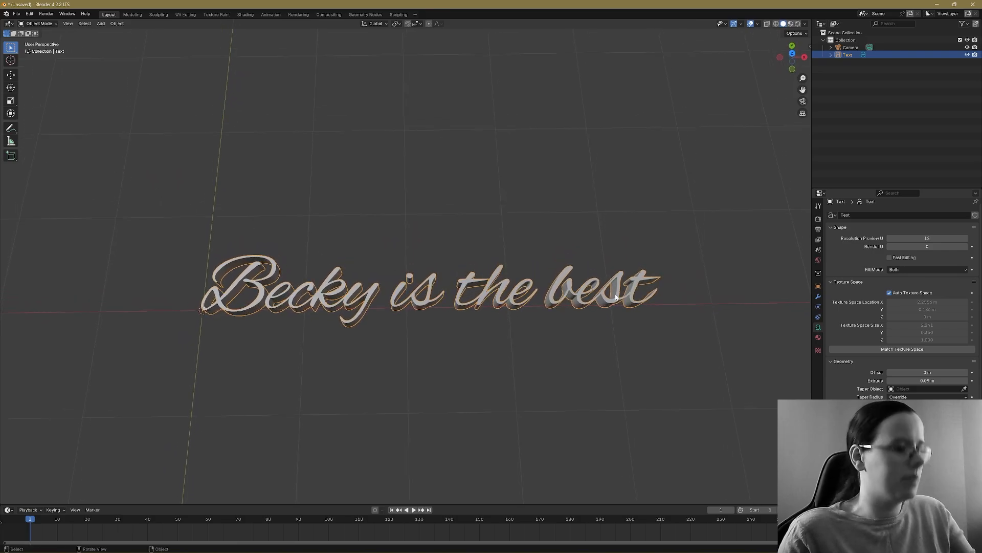
pyautogui.press('r')
pyautogui.press('x')
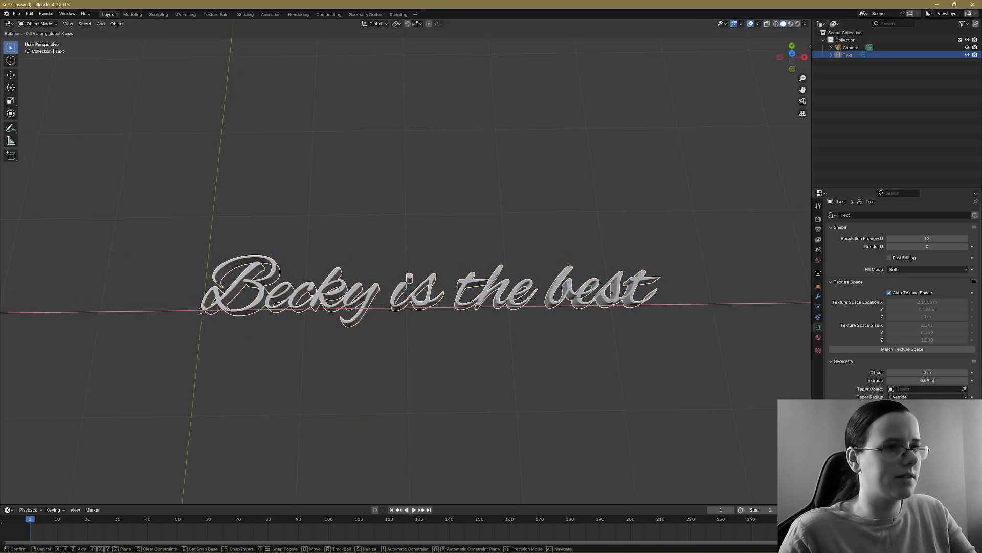
pyautogui.write('90')
pyautogui.press('Return')
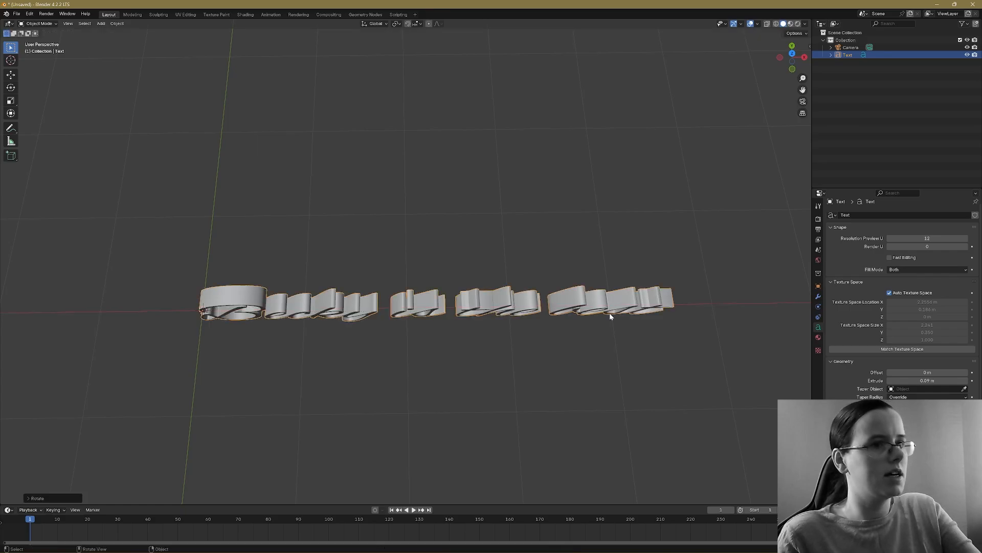
# Step: Move the upright text above the grid floor and scale it up uniformly by about 1.69
pyautogui.moveTo(609, 312); pyautogui.dragTo(644, 273, button='middle')
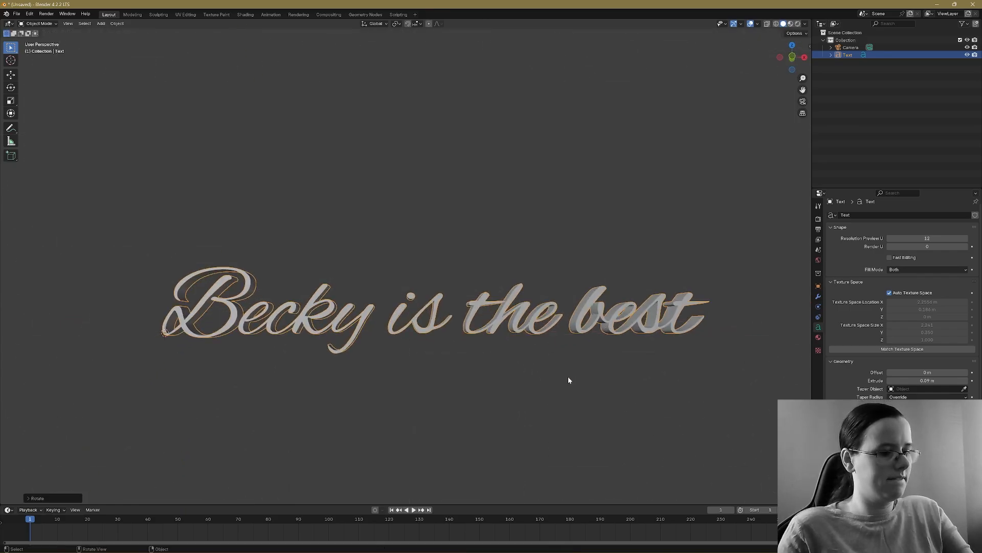
pyautogui.press('g')
pyautogui.moveTo(568, 376); pyautogui.dragTo(575, 286, button='middle')
pyautogui.click(573, 234)
pyautogui.press('s')
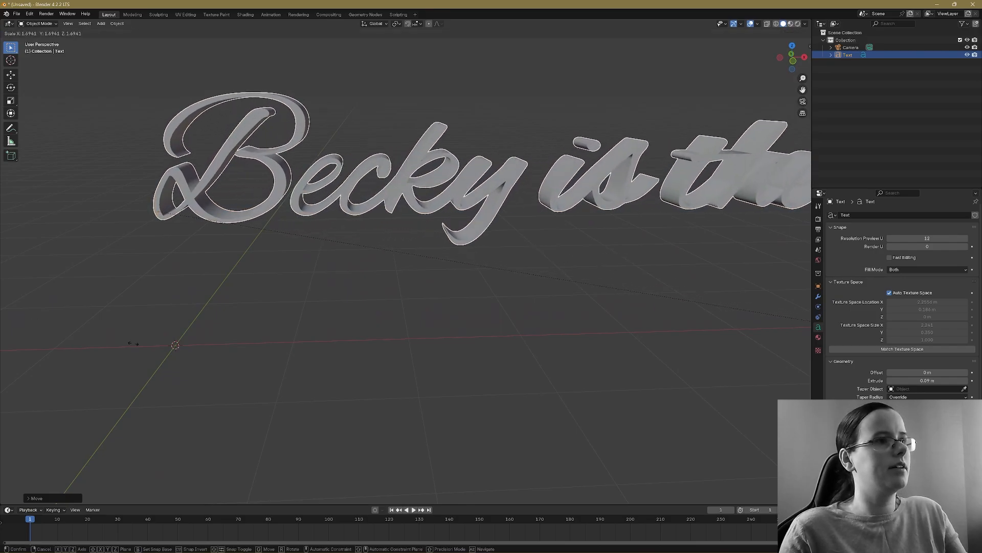
pyautogui.click(131, 344)
# Step: Add a mesh plane at the origin and scale it up into a large floor reaching beyond the text
pyautogui.scroll(-5, 495, 281)
pyautogui.moveTo(634, 315); pyautogui.dragTo(617, 303, button='middle')
pyautogui.click(97, 24)
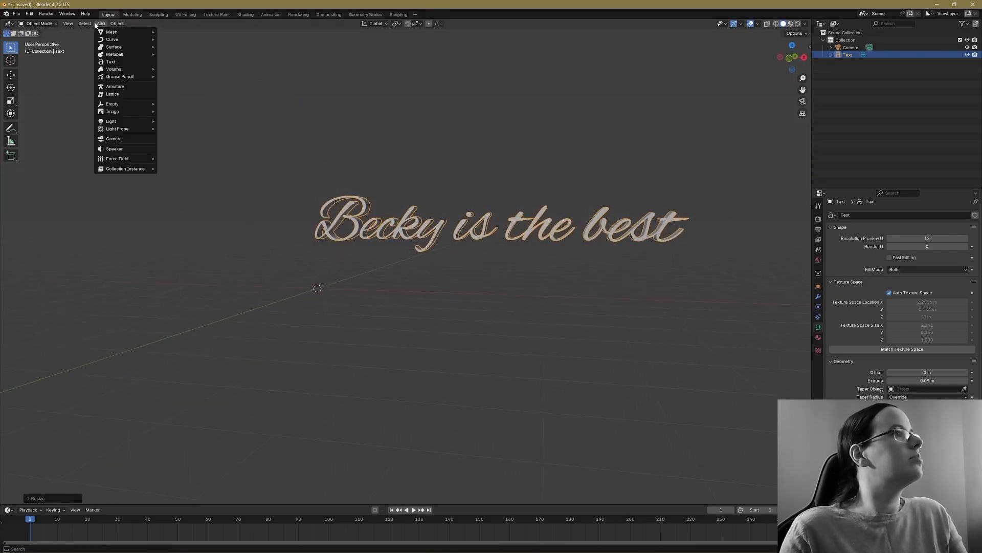
pyautogui.moveTo(103, 32)
pyautogui.click(207, 32)
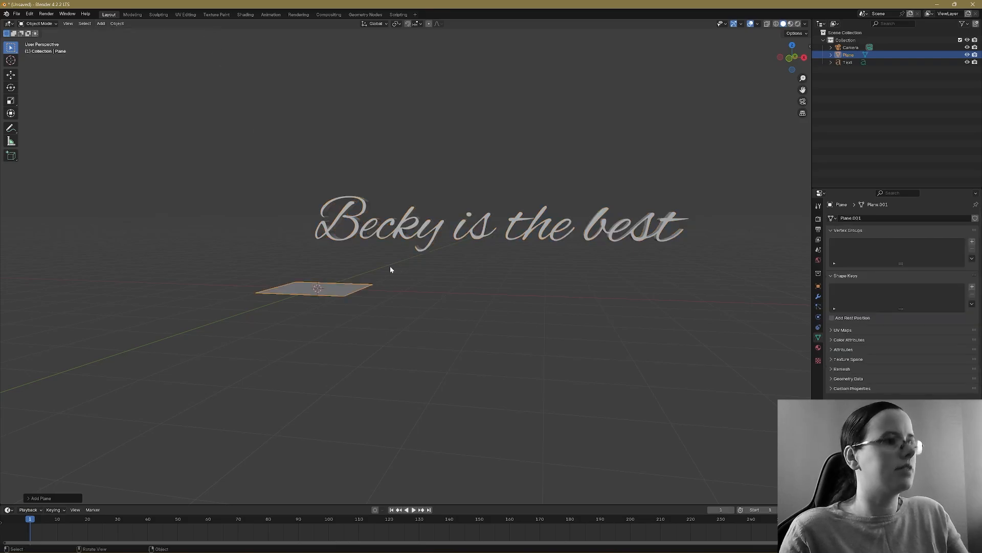
pyautogui.press('s')
pyautogui.click(203, 450)
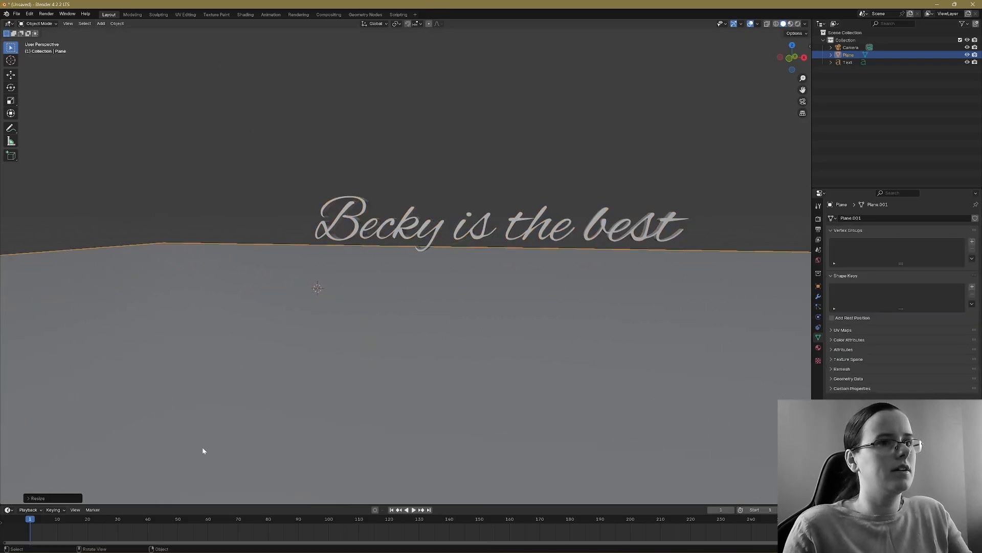
# Step: Add a cube and move it along the Y axis to the first word of the text
pyautogui.moveTo(471, 345); pyautogui.dragTo(369, 244, button='middle')
pyautogui.click(106, 24)
pyautogui.moveTo(118, 32)
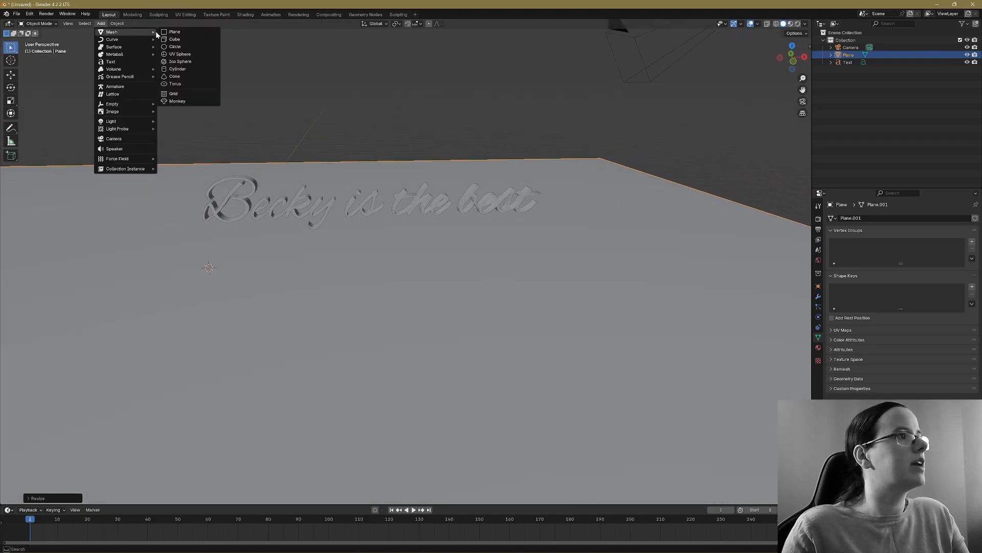
pyautogui.click(176, 39)
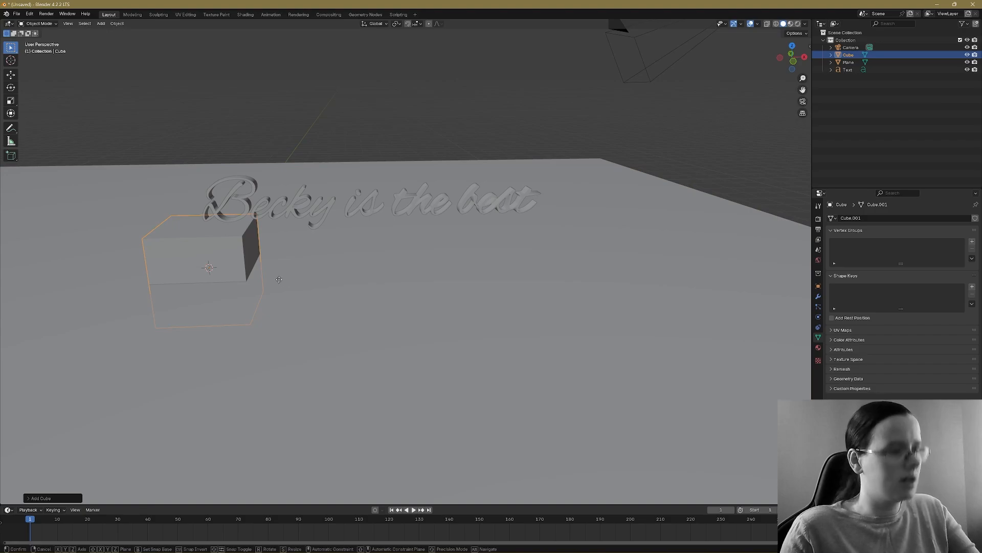
pyautogui.press('g')
pyautogui.press('y')
pyautogui.click(310, 211)
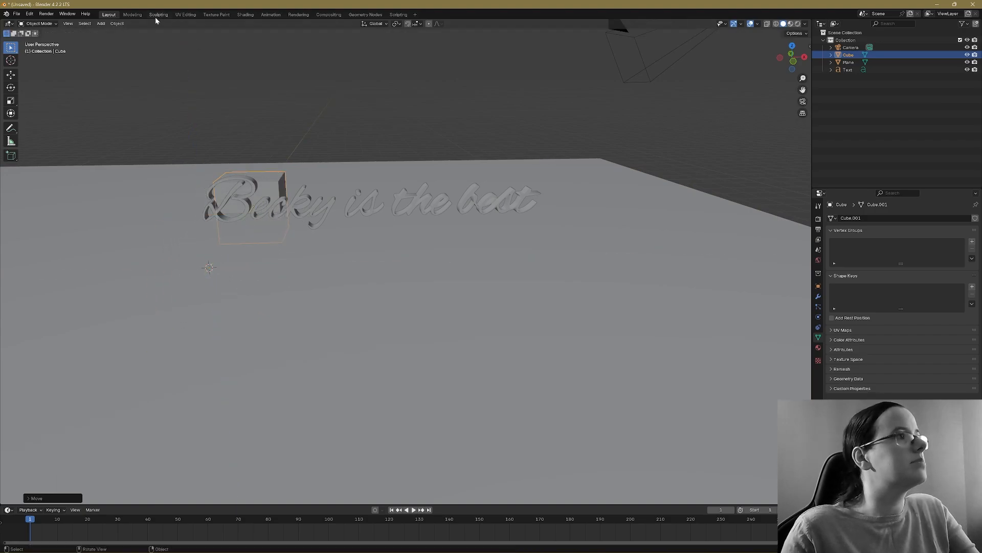
# Step: Add a UV sphere and move it along the X axis past the end of the text
pyautogui.click(101, 23)
pyautogui.moveTo(118, 33)
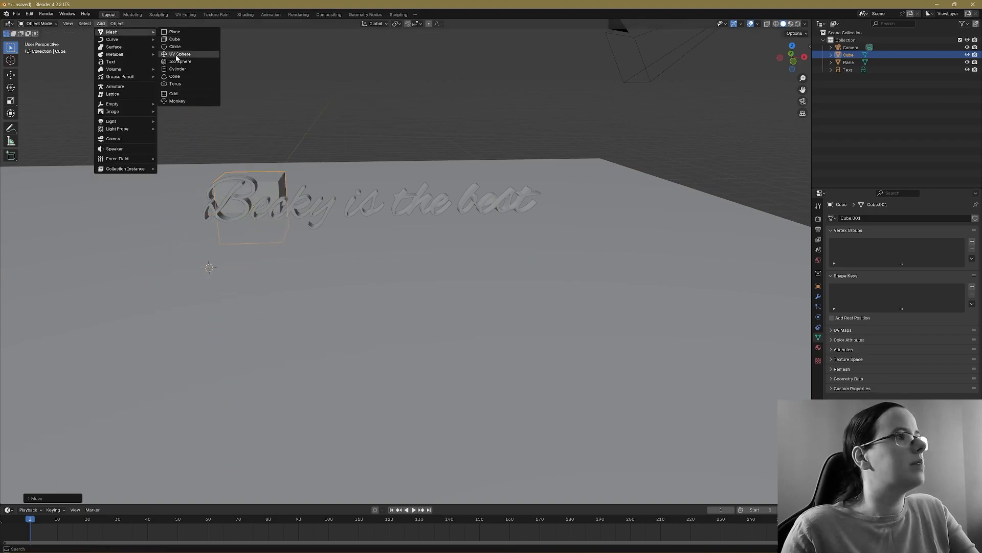
pyautogui.click(176, 55)
pyautogui.press('g')
pyautogui.press('x')
pyautogui.click(27, 275)
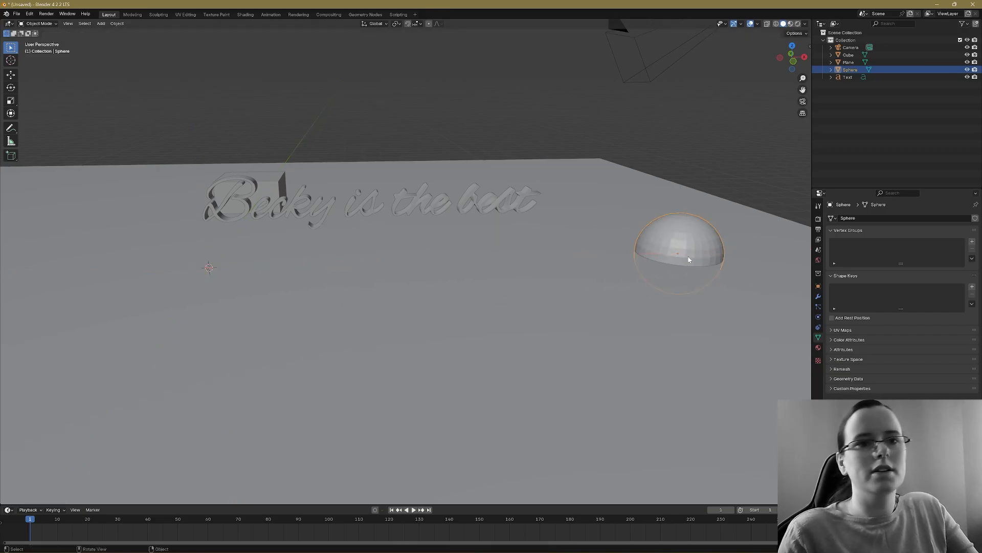
# Step: Give the sphere a new material with metallic set to 1.000 and roughness to 0.000
pyautogui.click(819, 347)
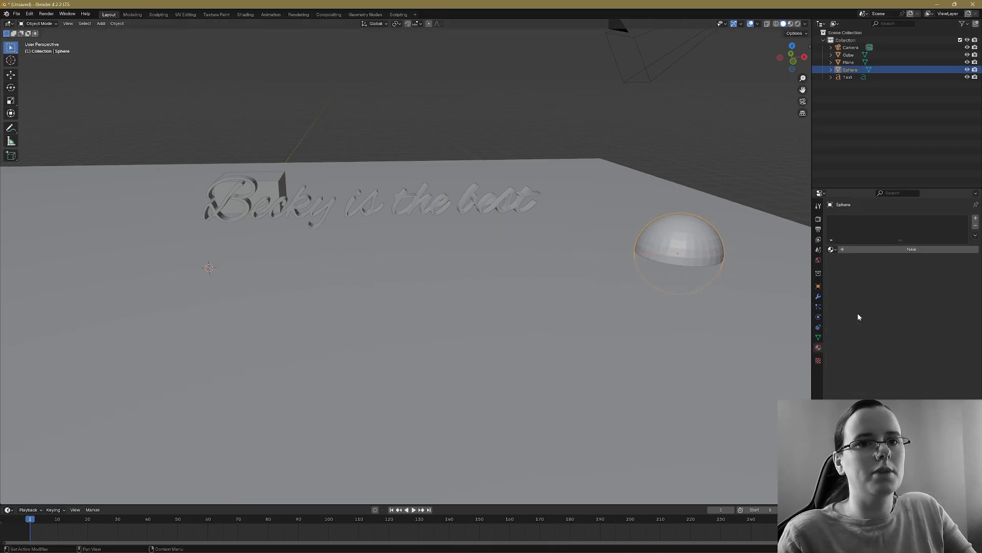
pyautogui.click(921, 249)
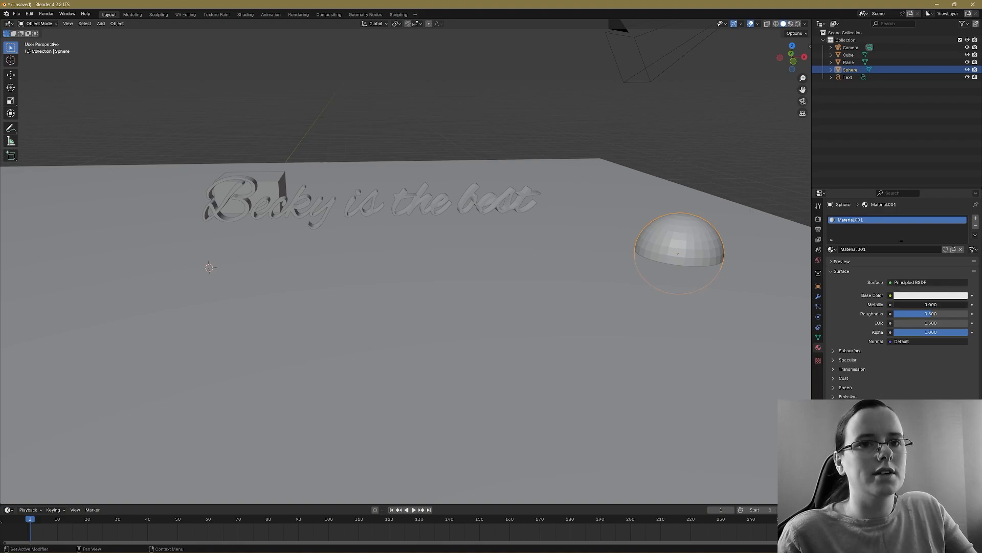
pyautogui.moveTo(906, 305)
pyautogui.mouseDown()
pyautogui.moveTo(969, 304)
pyautogui.moveTo(894, 313)
pyautogui.mouseUp()
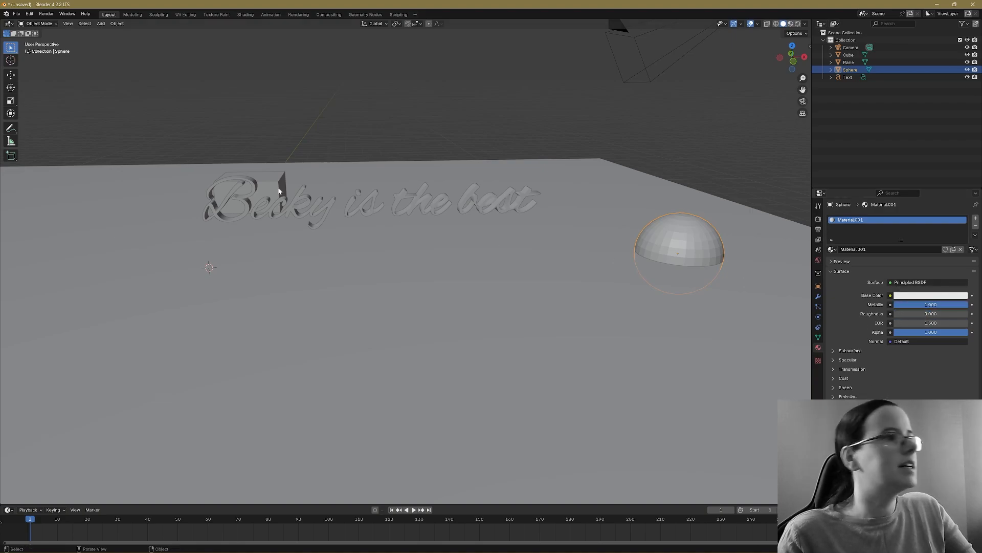
# Step: Switch the viewport to rendered shading and give the script text a new material with an Emission surface
pyautogui.click(299, 201)
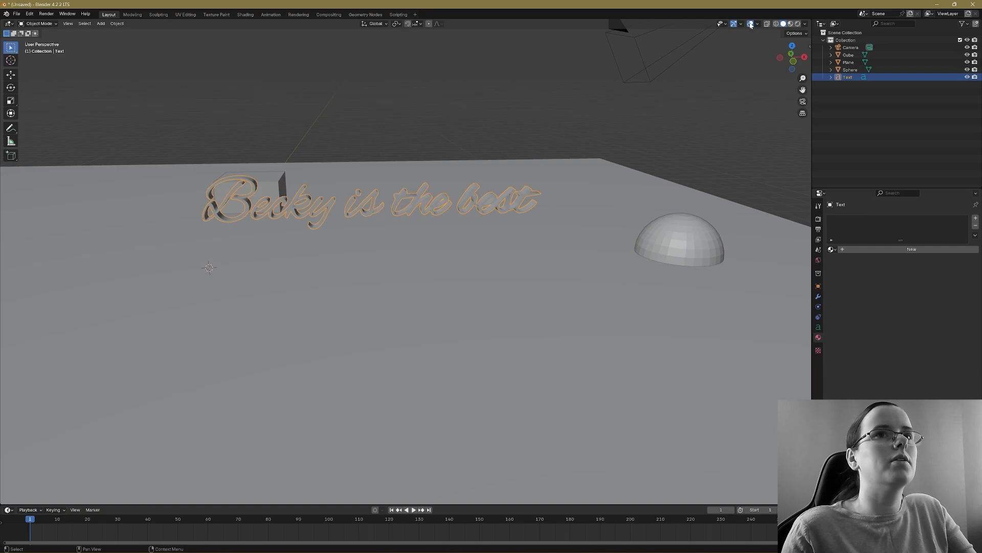
pyautogui.click(798, 24)
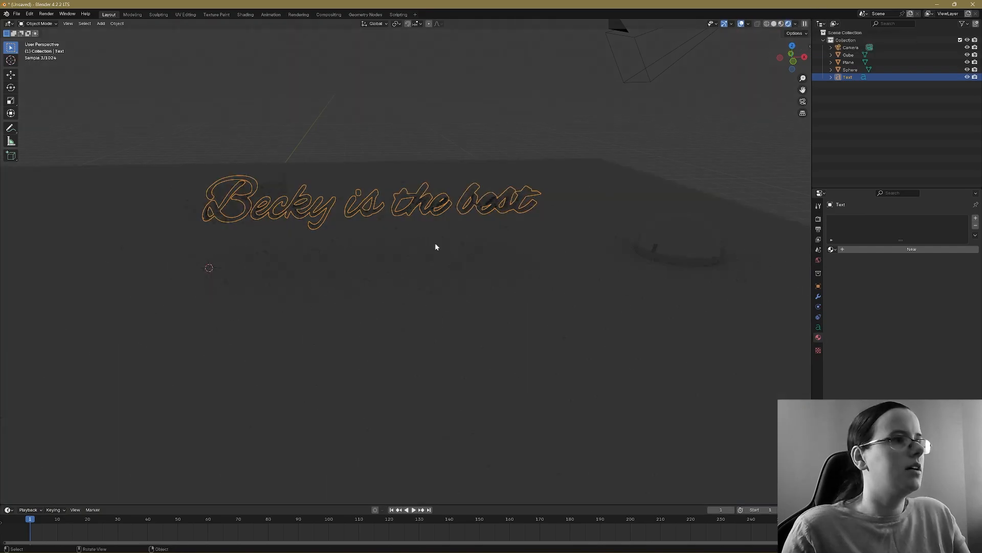
pyautogui.moveTo(436, 247)
pyautogui.mouseDown(button='middle')
pyautogui.moveTo(460, 243)
pyautogui.moveTo(436, 251)
pyautogui.mouseUp(button='middle')
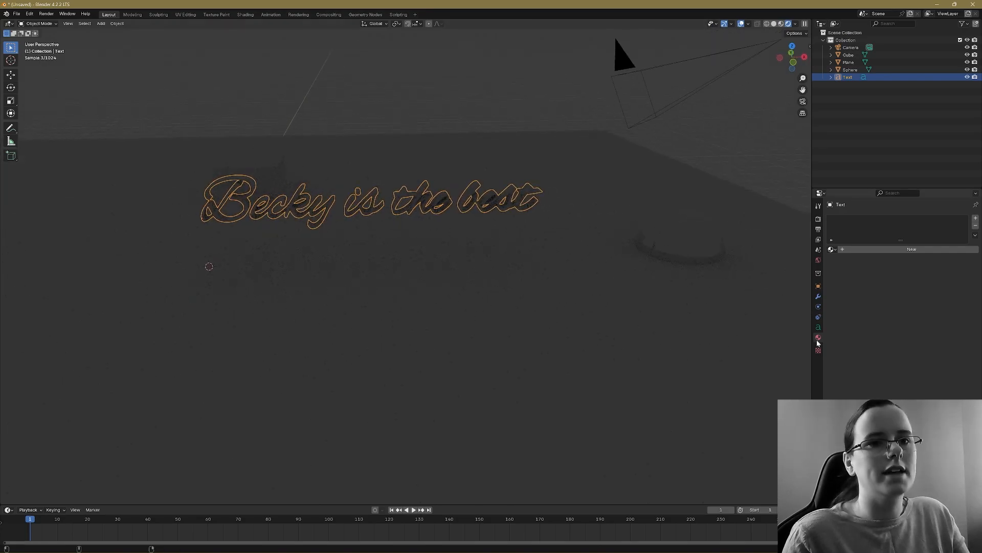
pyautogui.click(899, 249)
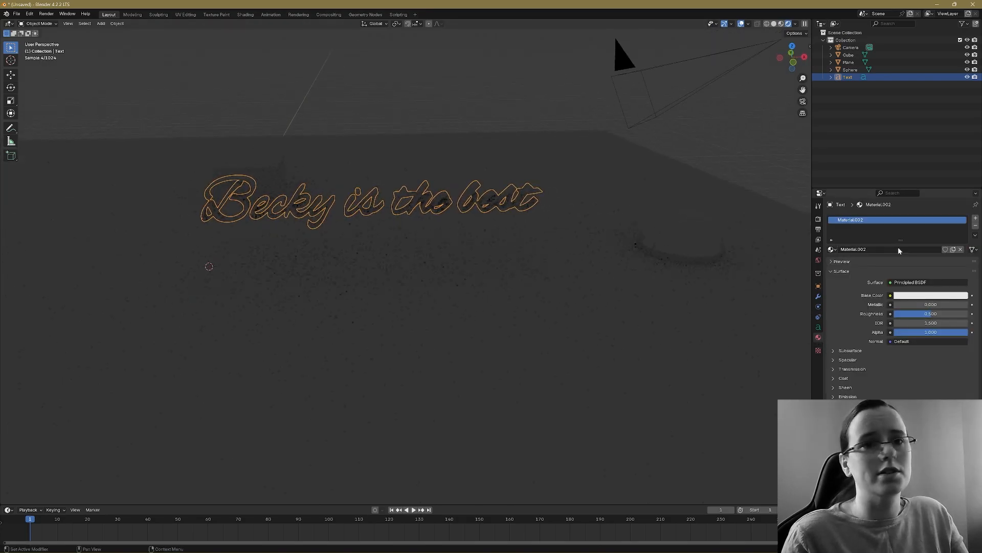
pyautogui.click(913, 282)
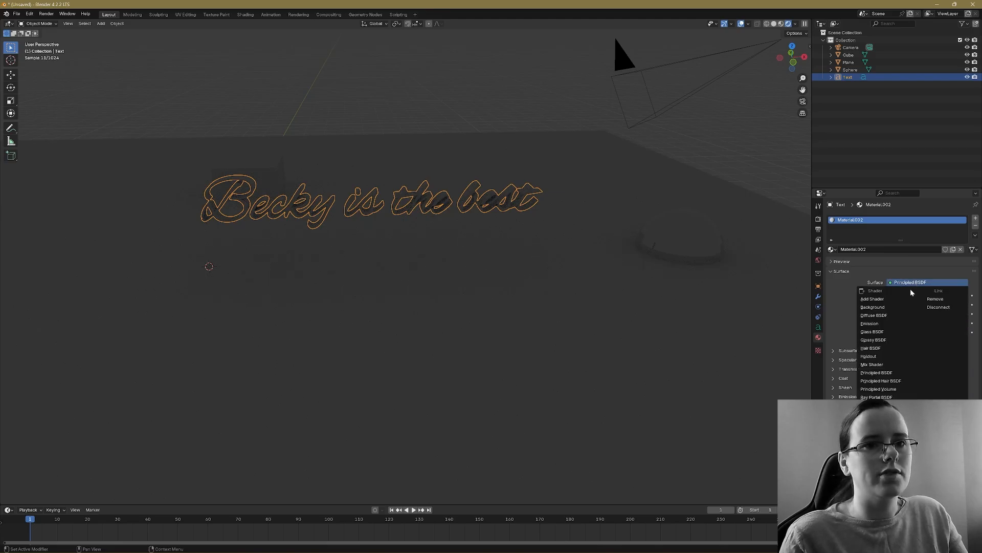
pyautogui.click(883, 322)
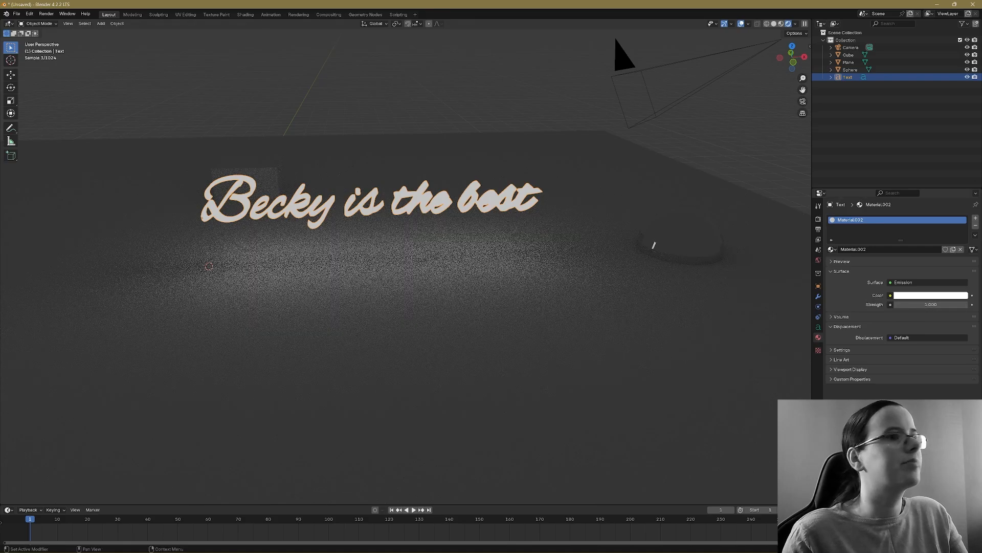
# Step: Set the text's emission color to blue and raise its strength to about 77.5
pyautogui.click(928, 296)
pyautogui.click(944, 199)
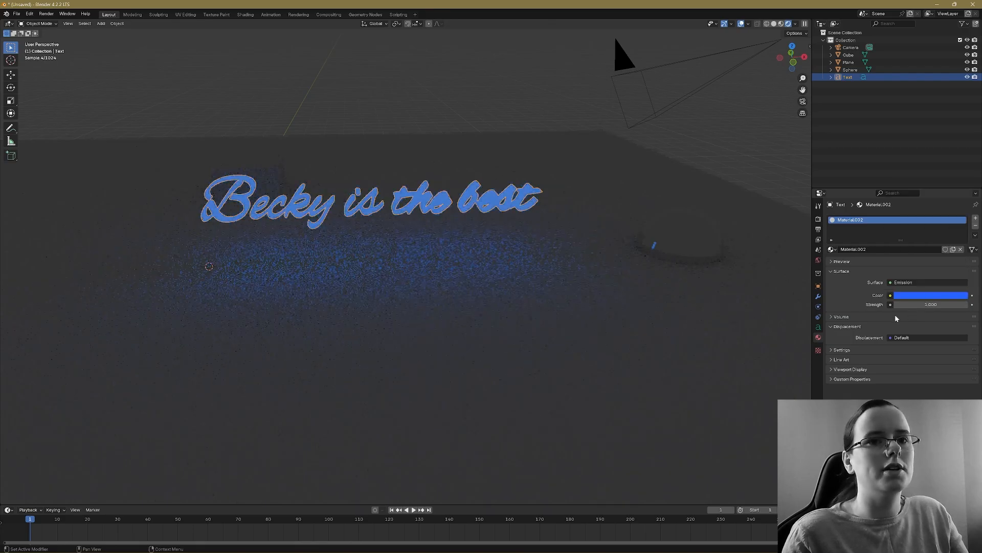
pyautogui.moveTo(912, 302)
pyautogui.mouseDown()
pyautogui.moveTo(952, 302)
pyautogui.moveTo(908, 304)
pyautogui.mouseUp()
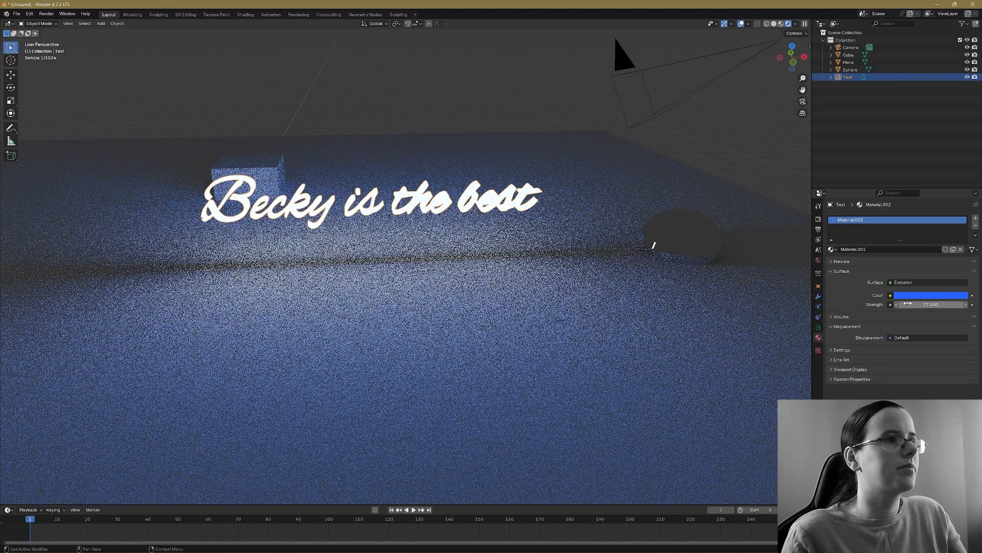
# Step: Scale the cube up into a large backdrop wall behind the text and return the viewport to solid shading
pyautogui.moveTo(397, 283); pyautogui.dragTo(430, 261, button='middle')
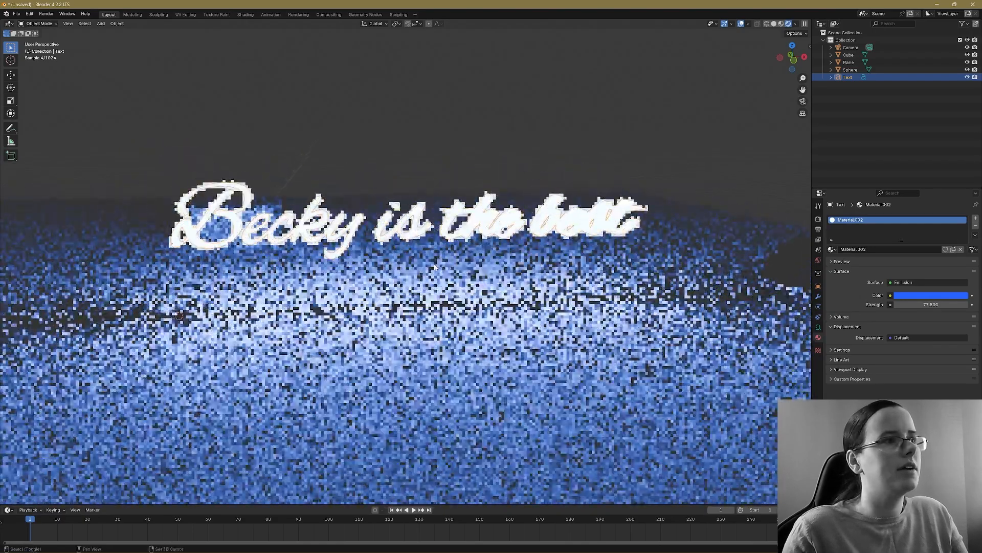
pyautogui.scroll(1, 526, 246)
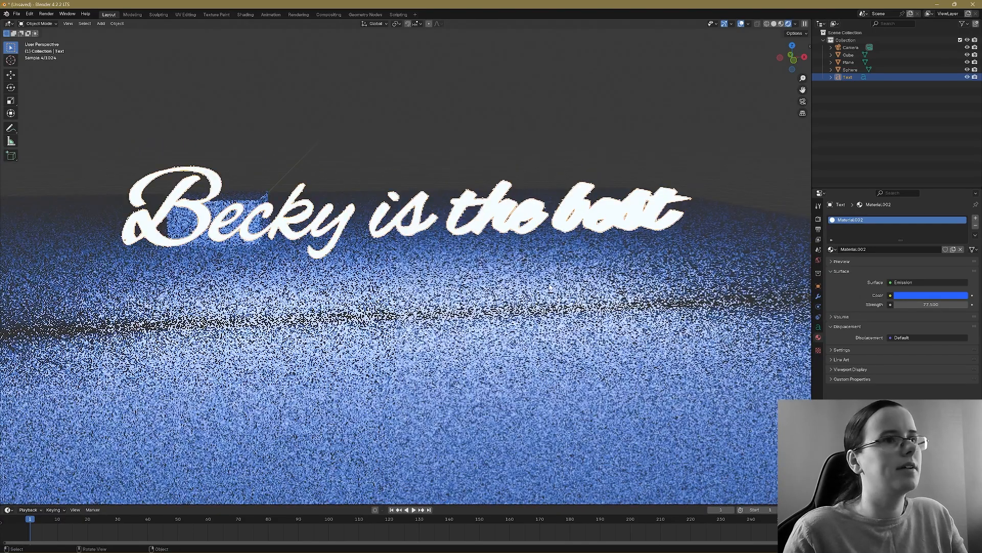
pyautogui.moveTo(610, 246); pyautogui.dragTo(600, 243, button='middle')
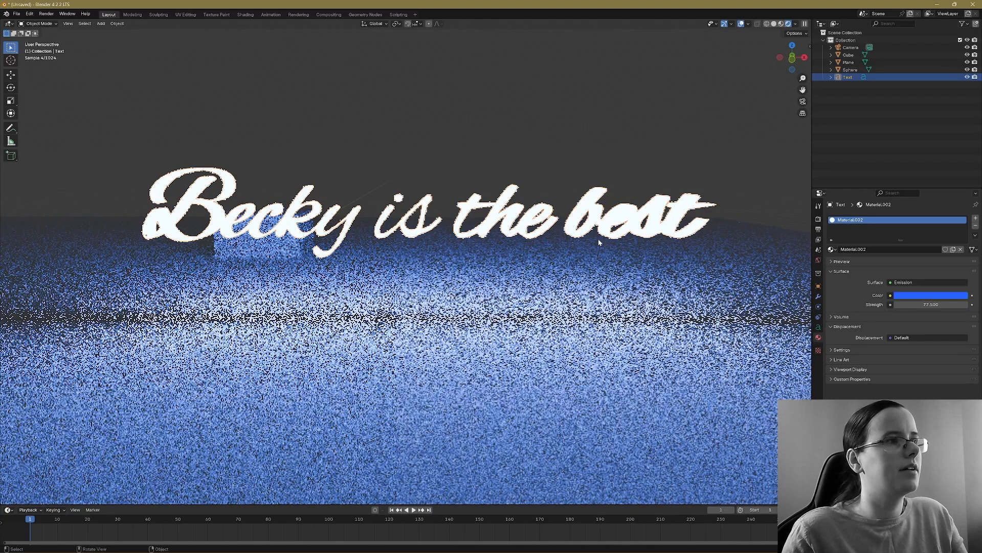
pyautogui.click(290, 253)
pyautogui.press('s')
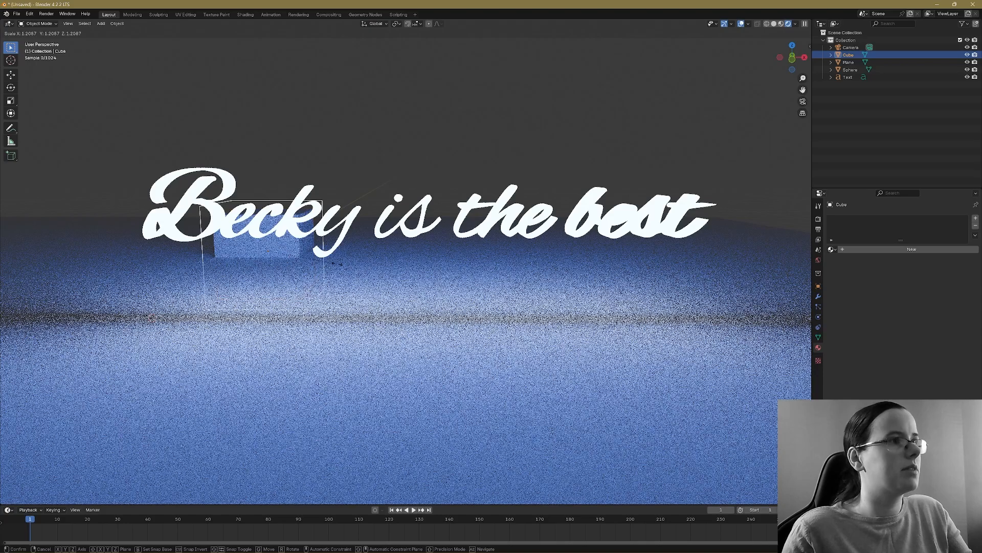
pyautogui.click(505, 253)
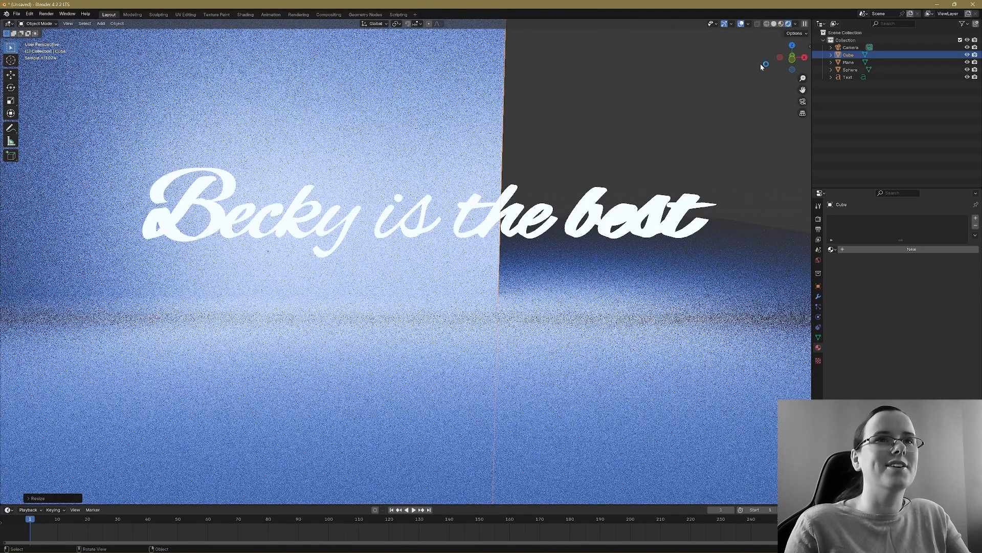
pyautogui.click(776, 23)
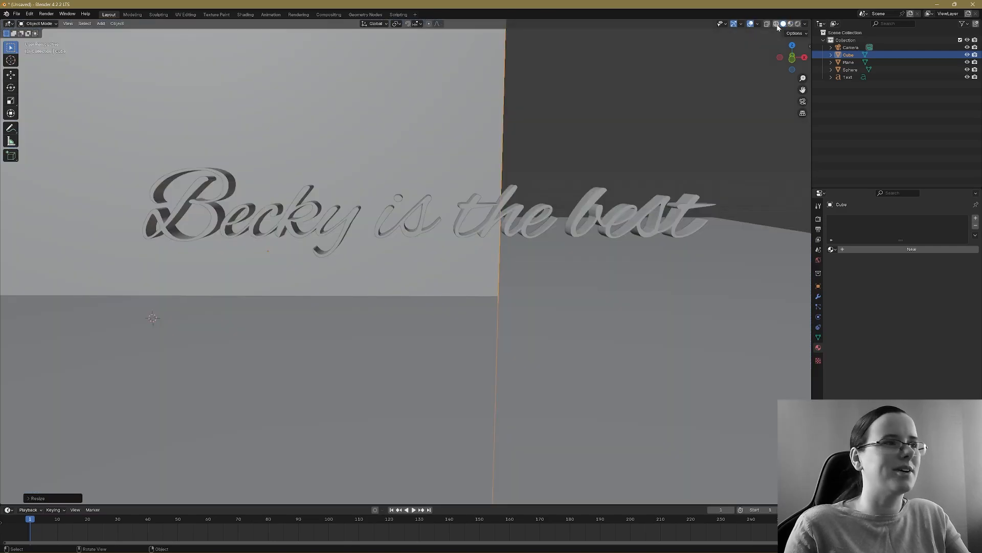